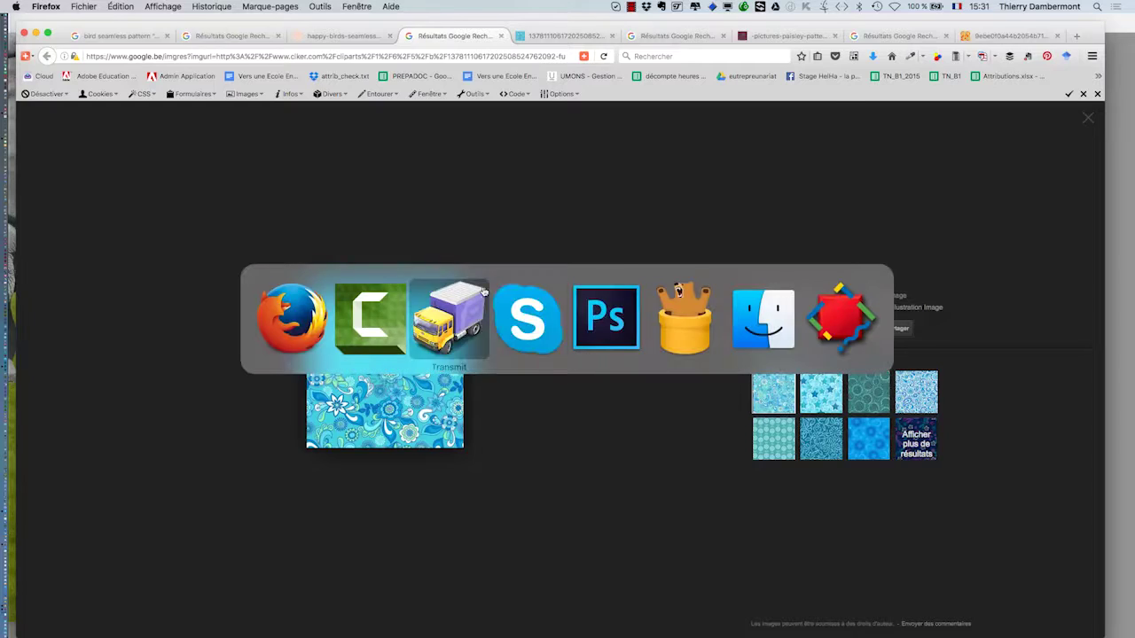
{"action": "key", "text": "super+Tab"}
{"action": "key", "text": "super+Tab"}
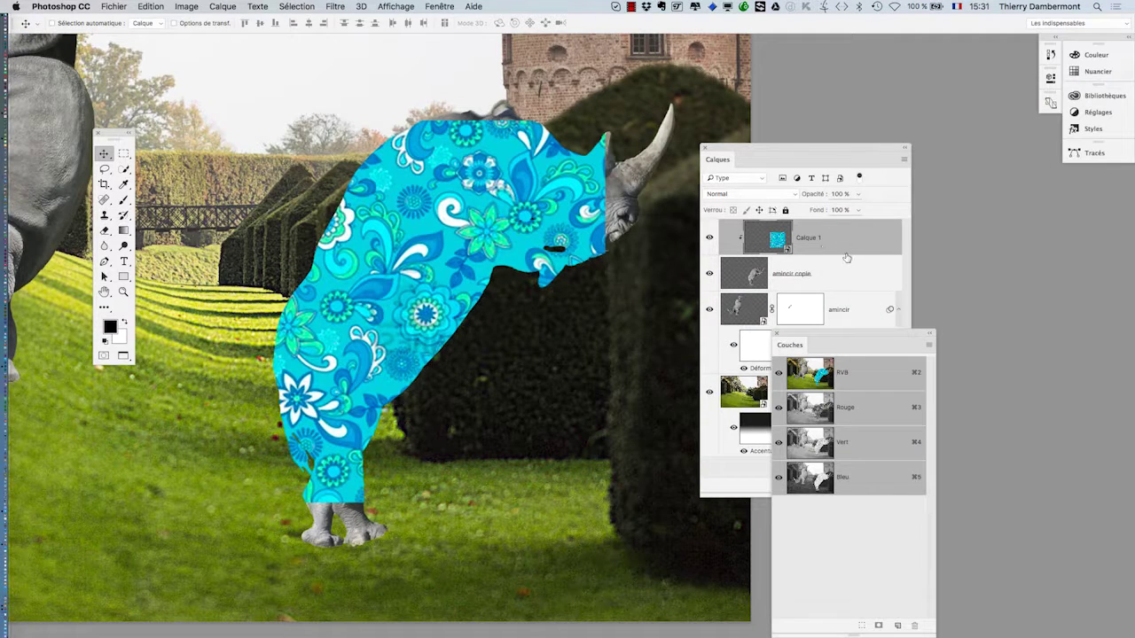
Return to the rhino composition in Photoshop and bring the Calques panel in front of Couches
{"action": "left_click_drag", "start_coordinate": [802, 147], "coordinate": [849, 71]}
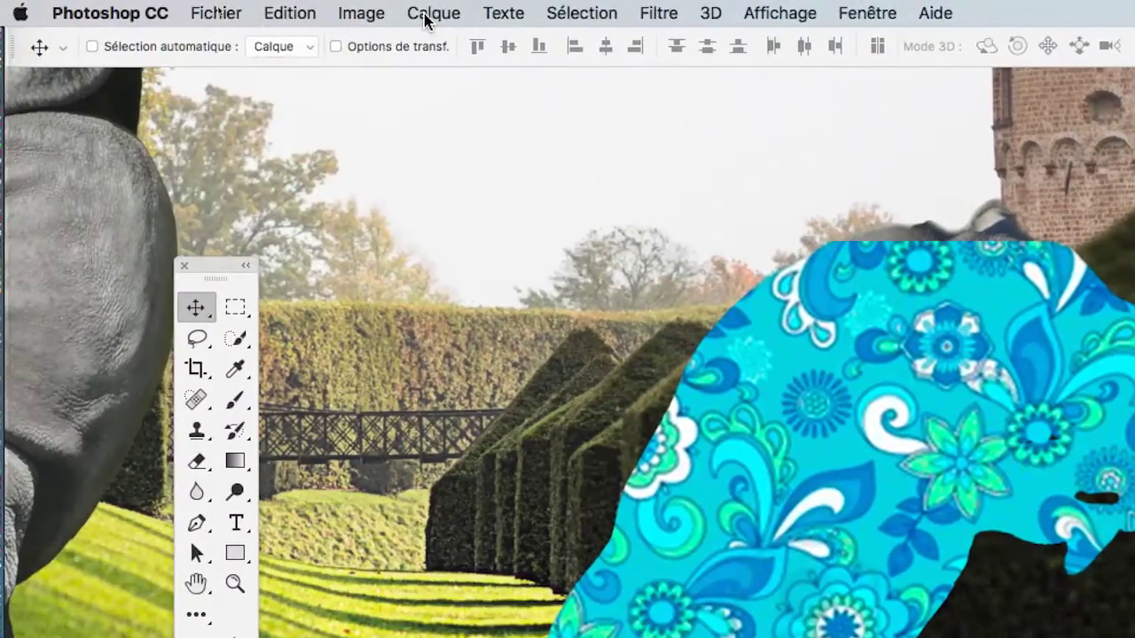
Add a Tout faire apparaître layer mask to Calque 1 from the Calque menu
{"action": "left_click", "coordinate": [413, 13]}
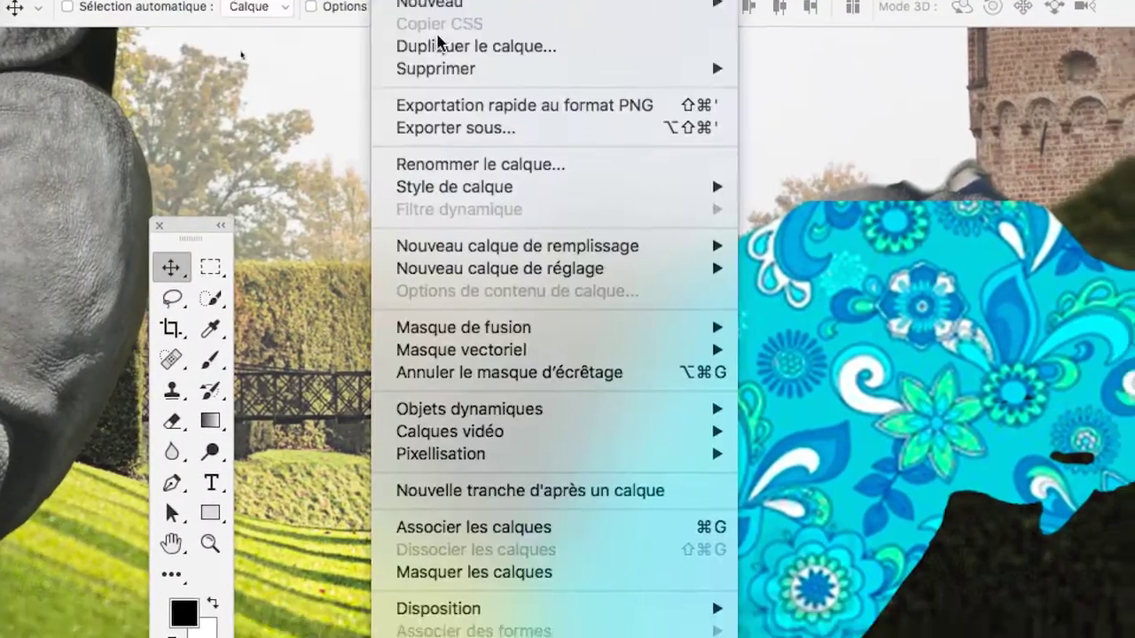
{"action": "mouse_move", "coordinate": [271, 136]}
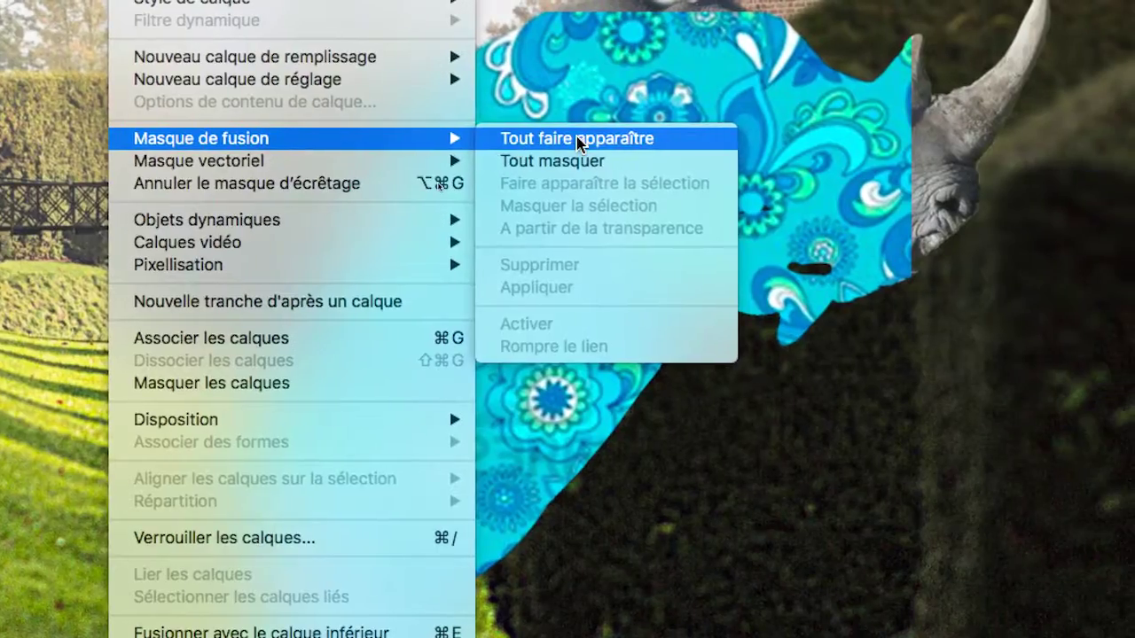
{"action": "left_click", "coordinate": [583, 140]}
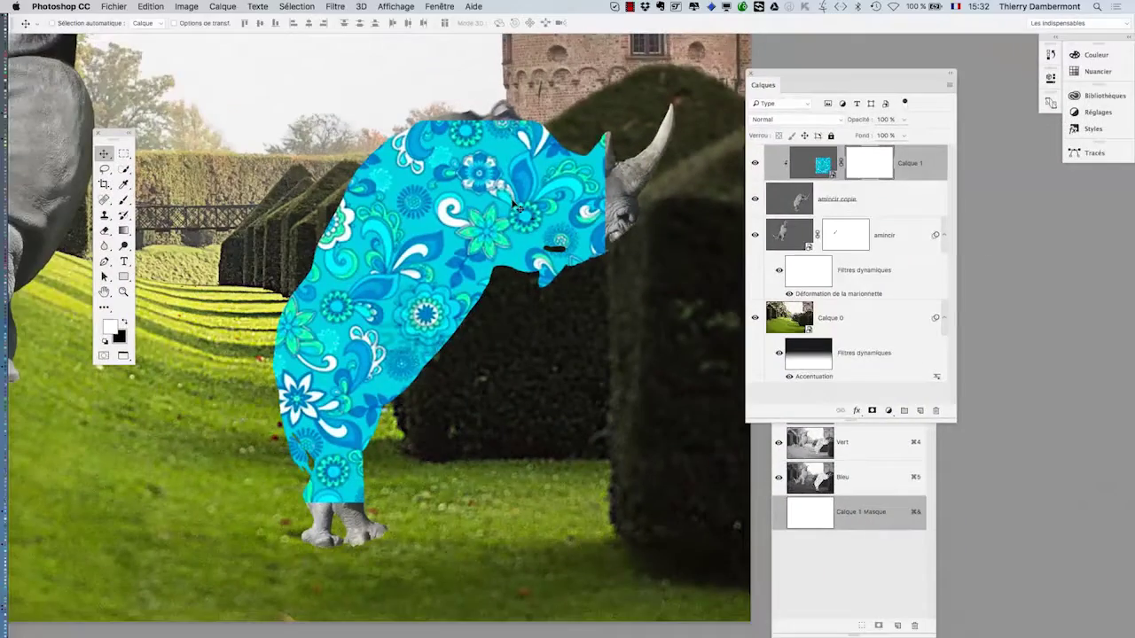
With a ~590 px soft brush, paint Calque 1's mask to hide the pattern from the head, neck and legs
{"action": "left_click", "coordinate": [126, 202]}
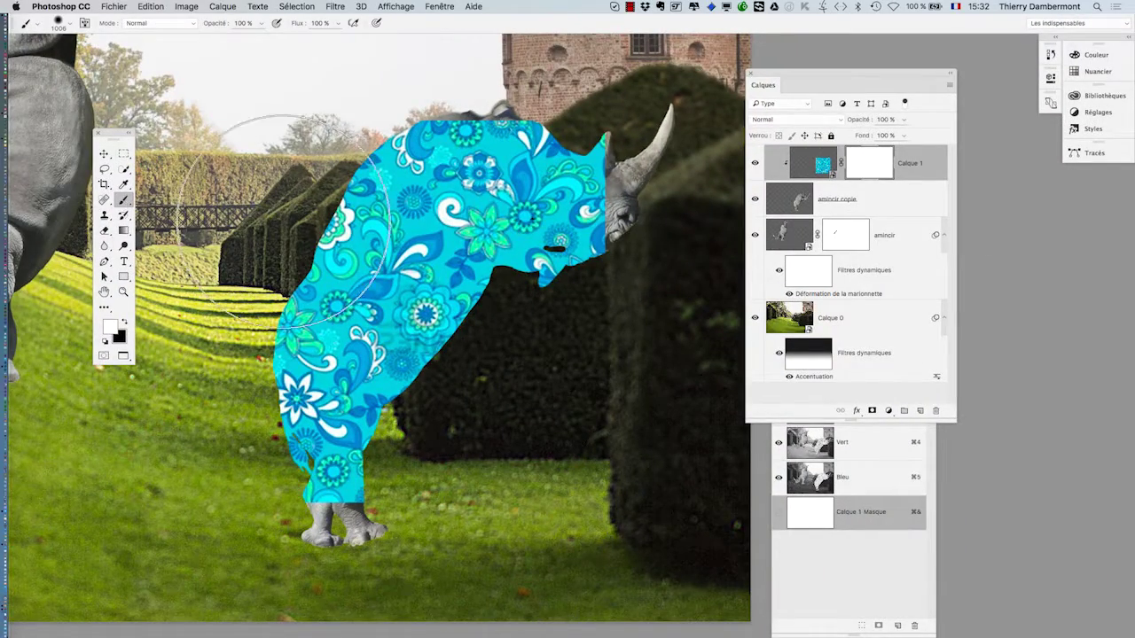
{"action": "left_click_drag", "start_coordinate": [396, 247], "coordinate": [344, 265]}
{"action": "left_click_drag", "start_coordinate": [355, 316], "coordinate": [384, 209]}
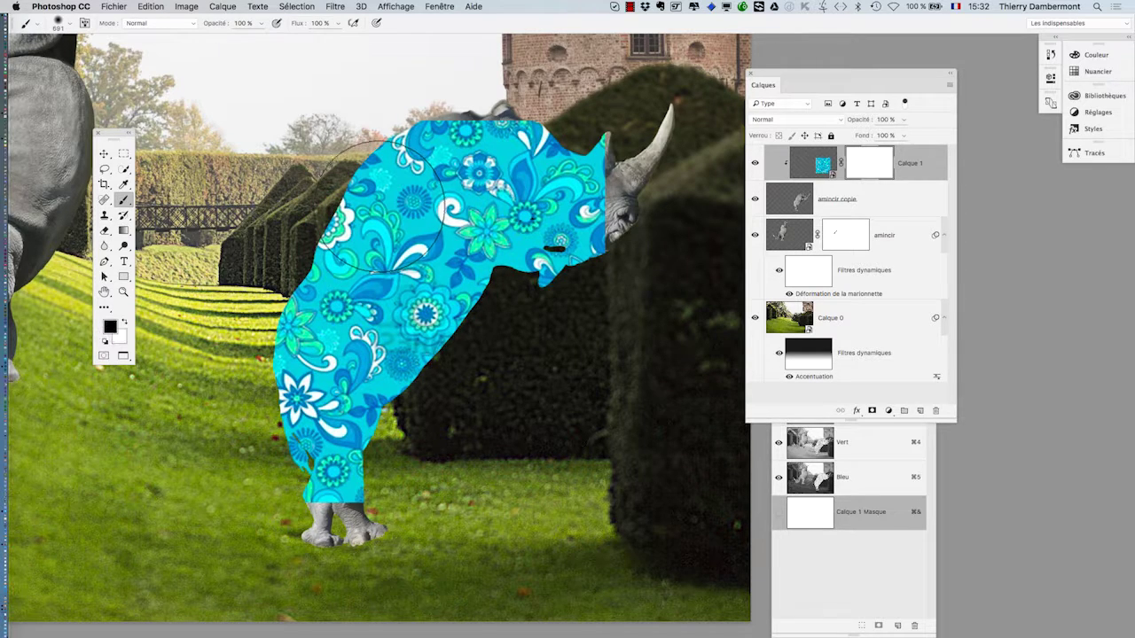
{"action": "mouse_move", "coordinate": [620, 217]}
{"action": "left_mouse_down"}
{"action": "mouse_move", "coordinate": [547, 124]}
{"action": "mouse_move", "coordinate": [572, 277]}
{"action": "mouse_move", "coordinate": [484, 142]}
{"action": "left_mouse_up"}
{"action": "mouse_move", "coordinate": [443, 544]}
{"action": "left_mouse_down"}
{"action": "mouse_move", "coordinate": [479, 523]}
{"action": "mouse_move", "coordinate": [417, 525]}
{"action": "mouse_move", "coordinate": [412, 487]}
{"action": "left_mouse_up"}
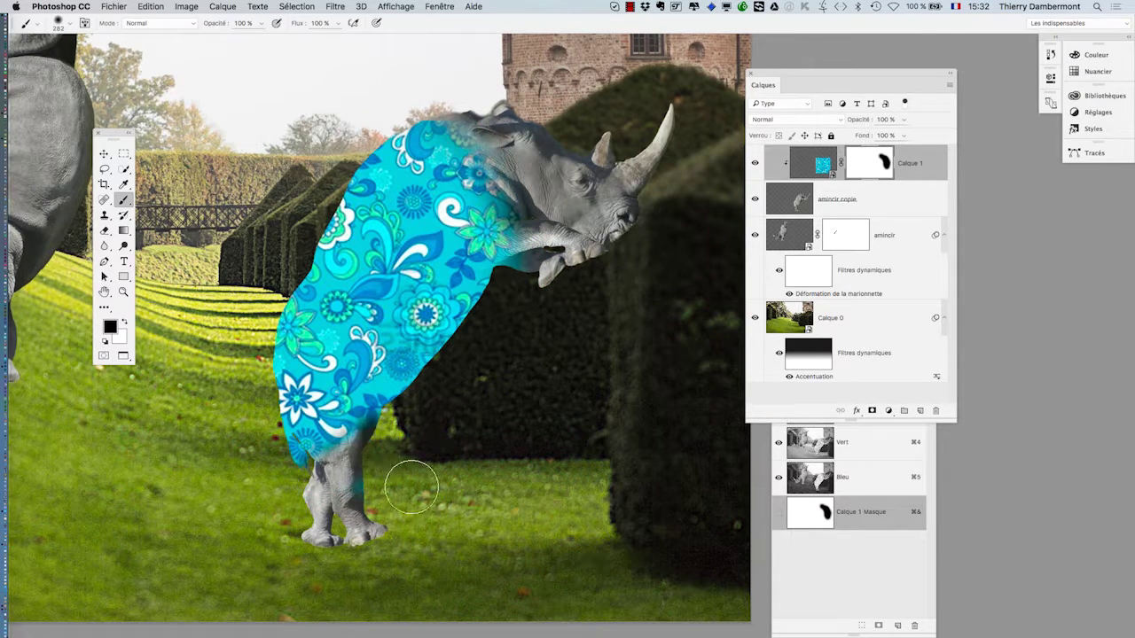
{"action": "left_click_drag", "start_coordinate": [326, 472], "coordinate": [292, 490]}
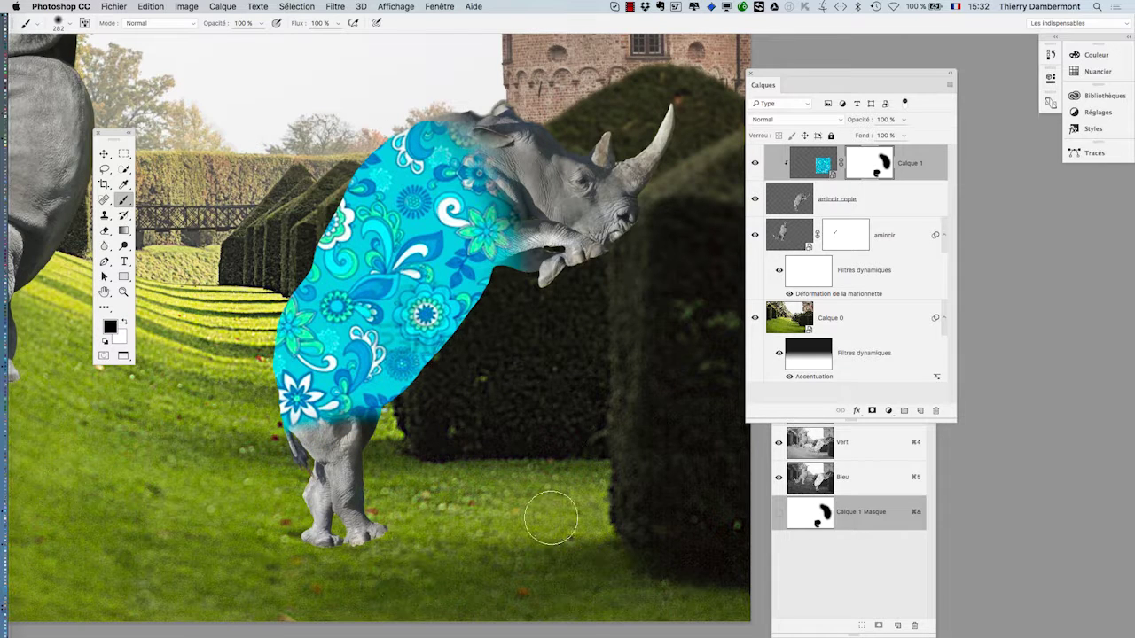
{"action": "left_click_drag", "start_coordinate": [369, 406], "coordinate": [301, 419]}
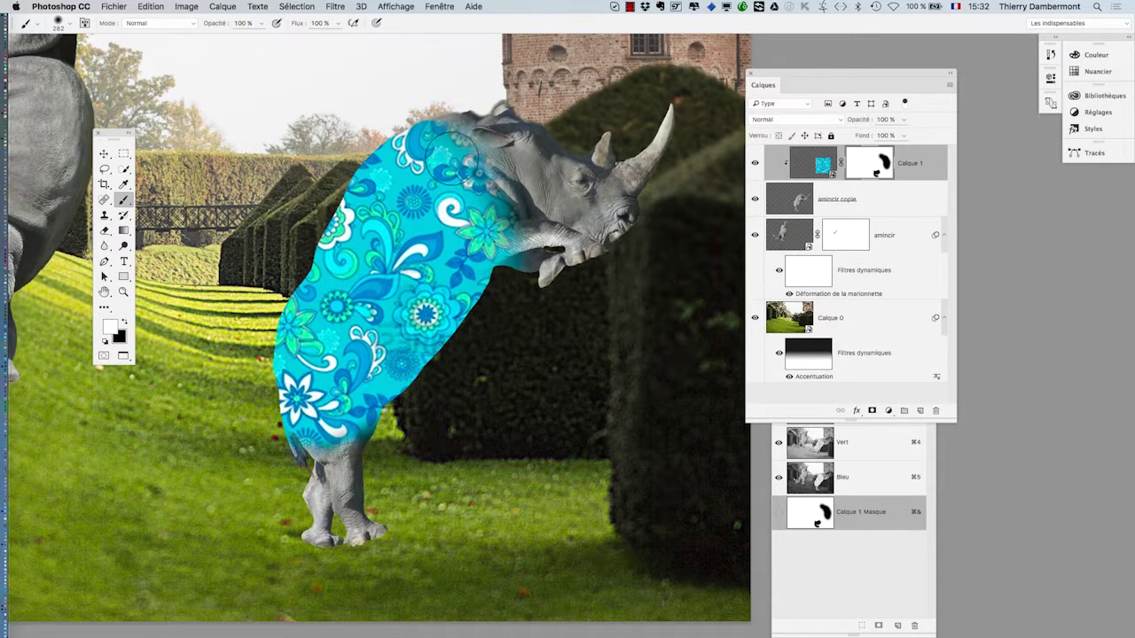
{"action": "left_click_drag", "start_coordinate": [452, 158], "coordinate": [435, 97]}
Glance at the pattern source in Firefox, then unlink Calque 1 from its mask and target the pattern
{"action": "key", "text": "super+Tab"}
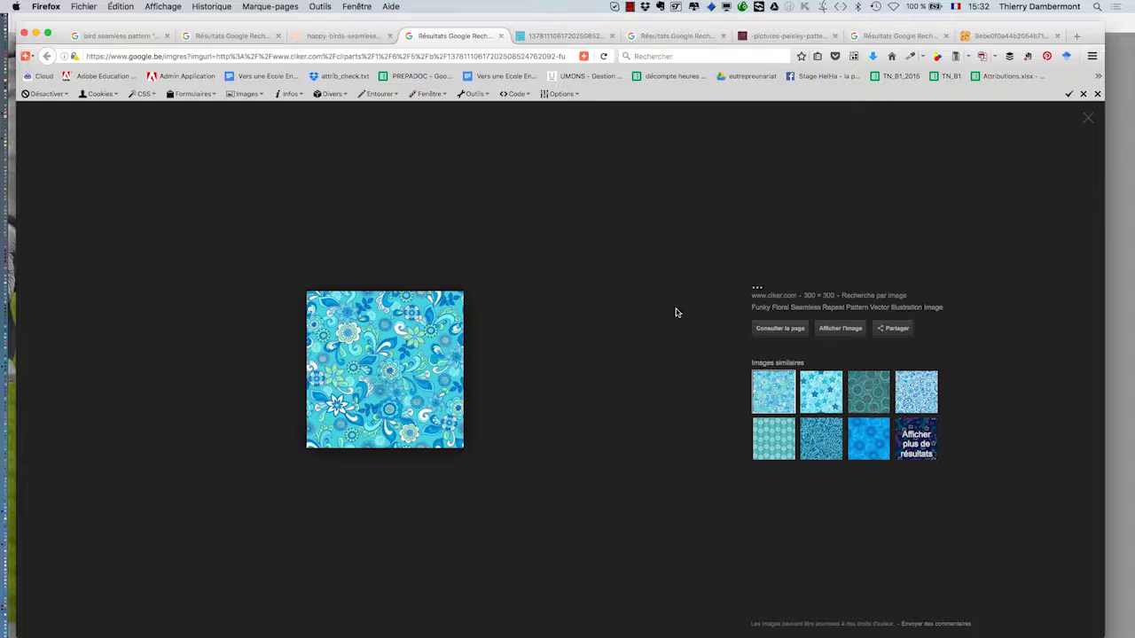
{"action": "key", "text": "super+Tab"}
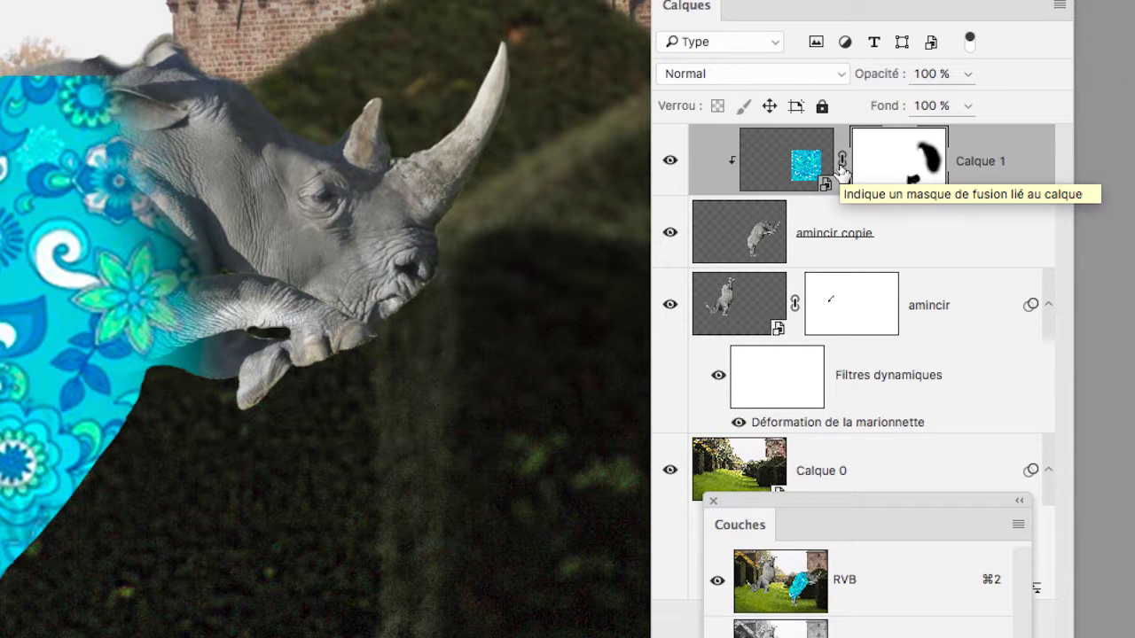
{"action": "left_click", "coordinate": [841, 163]}
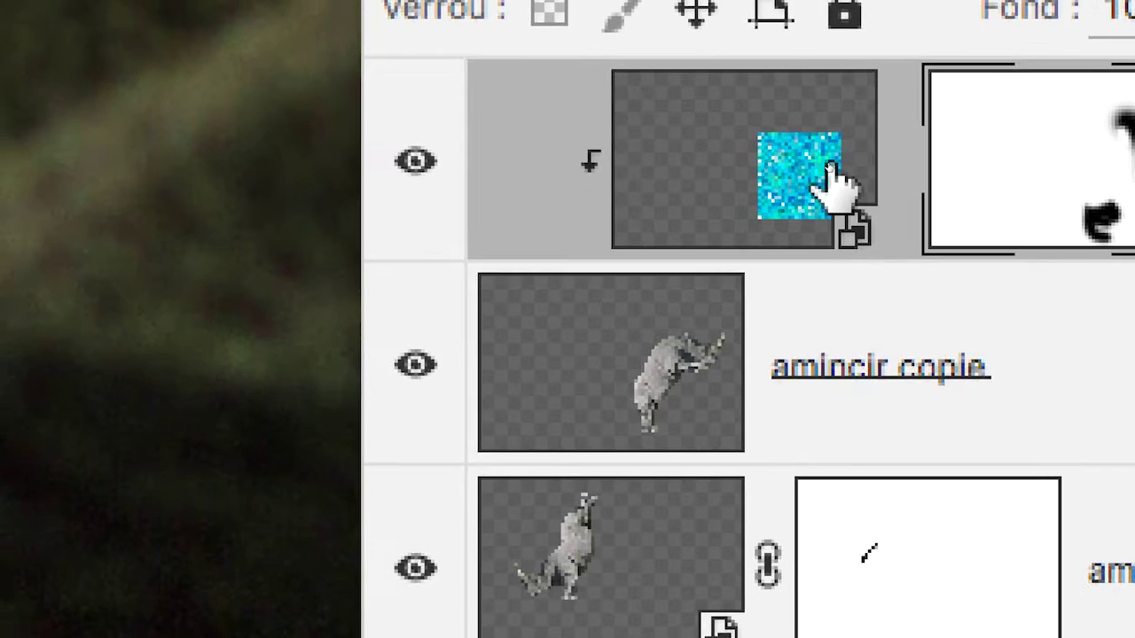
{"action": "left_click", "coordinate": [771, 173]}
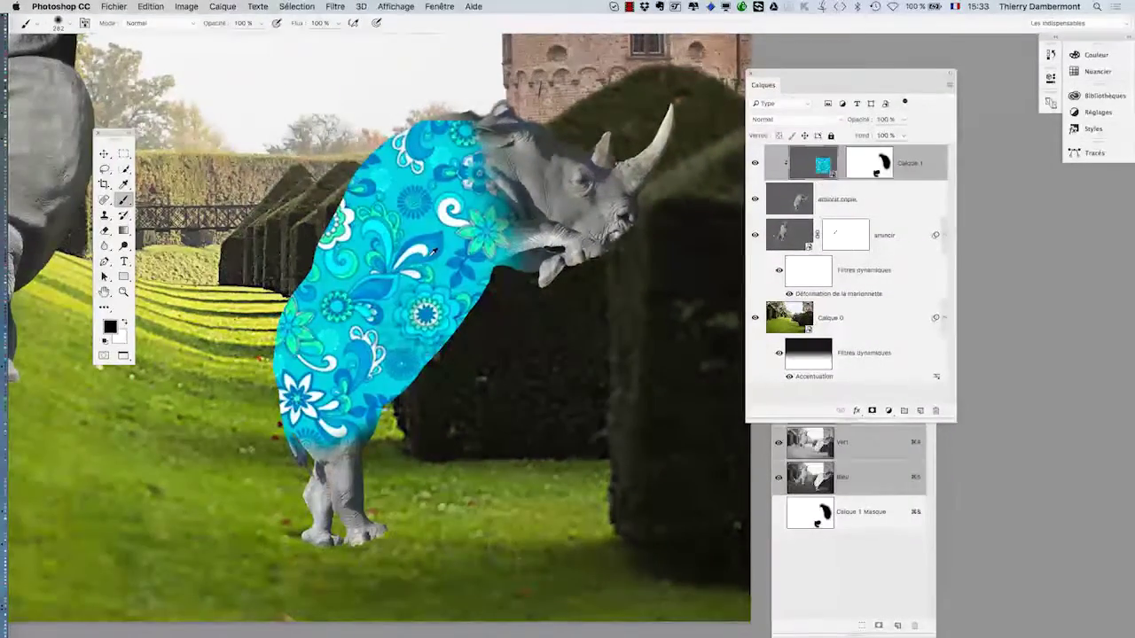
Free-transform the pattern: rotate about -42°, scale to about 640% and move it up
{"action": "scroll", "coordinate": [434, 253], "scroll_direction": "down", "scroll_amount": 3}
{"action": "key", "text": "ctrl+t"}
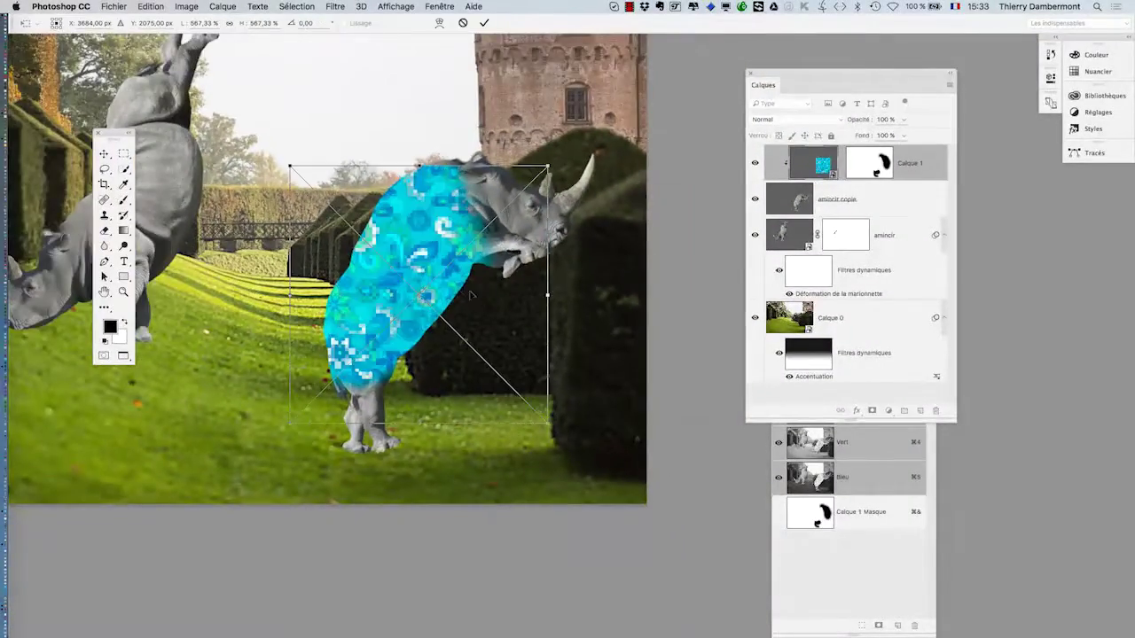
{"action": "left_click_drag", "start_coordinate": [555, 435], "coordinate": [617, 308]}
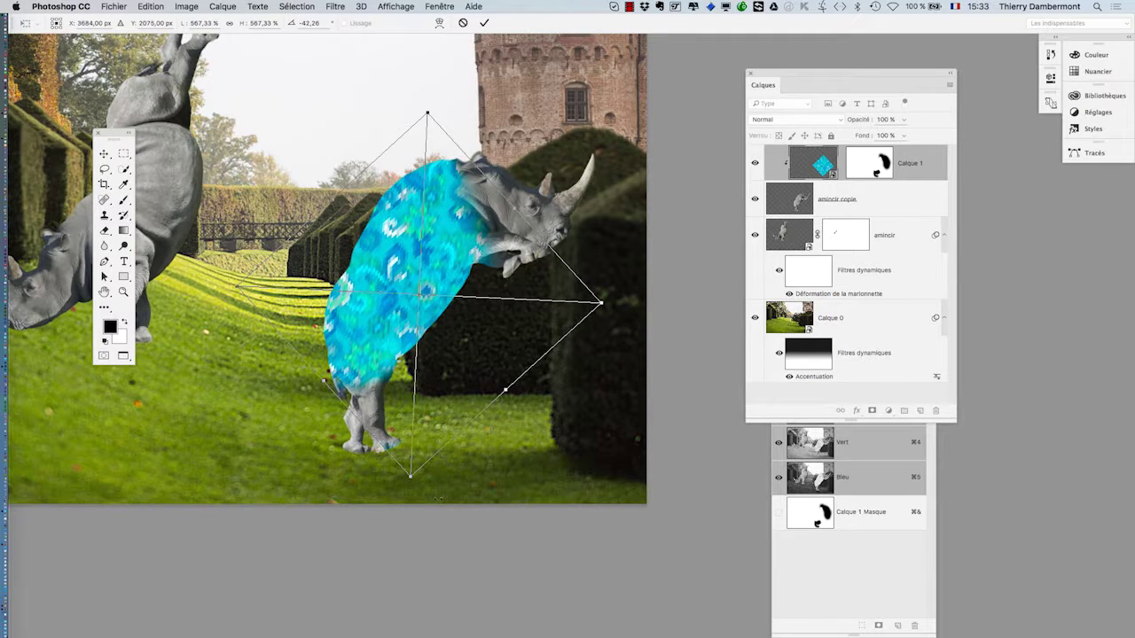
{"action": "left_click_drag", "start_coordinate": [408, 475], "coordinate": [409, 525]}
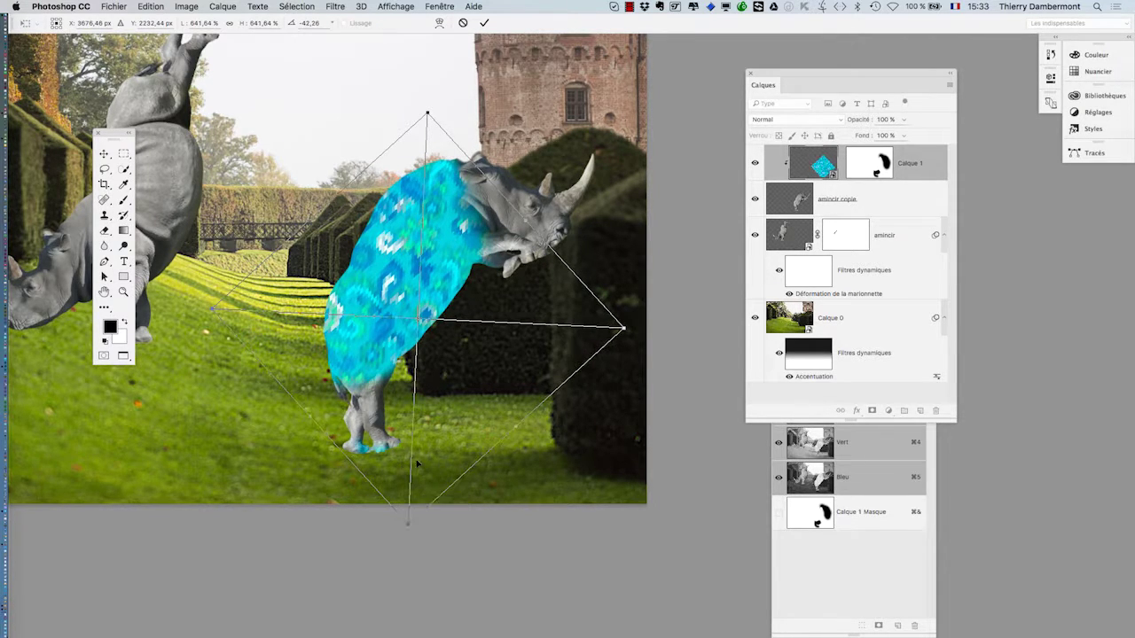
{"action": "left_click_drag", "start_coordinate": [417, 464], "coordinate": [451, 321]}
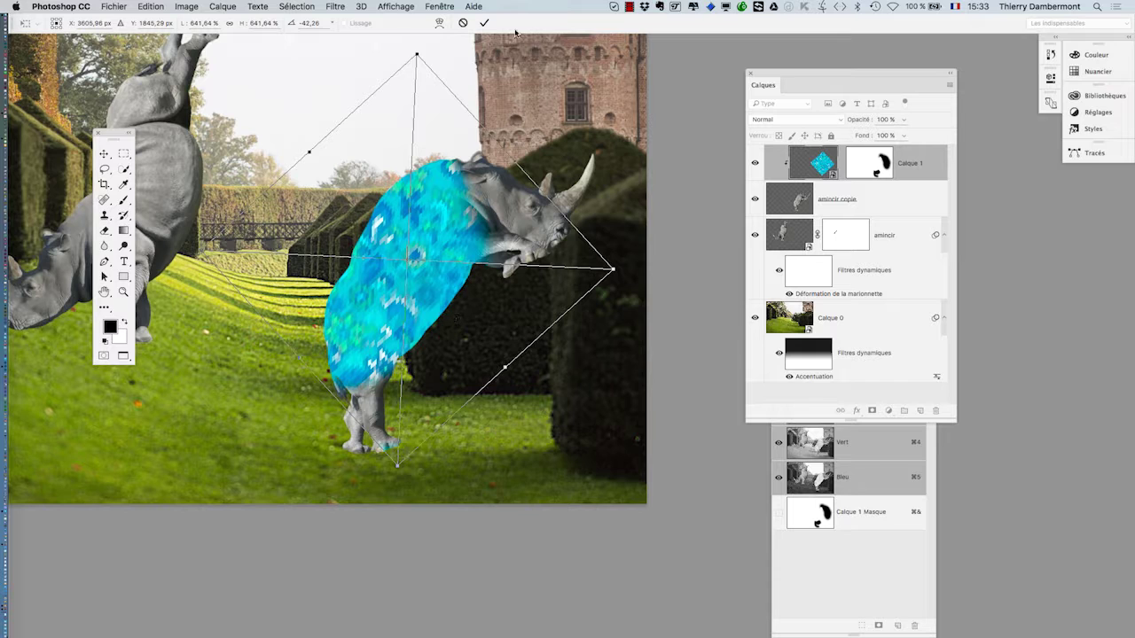
{"action": "left_click", "coordinate": [484, 23]}
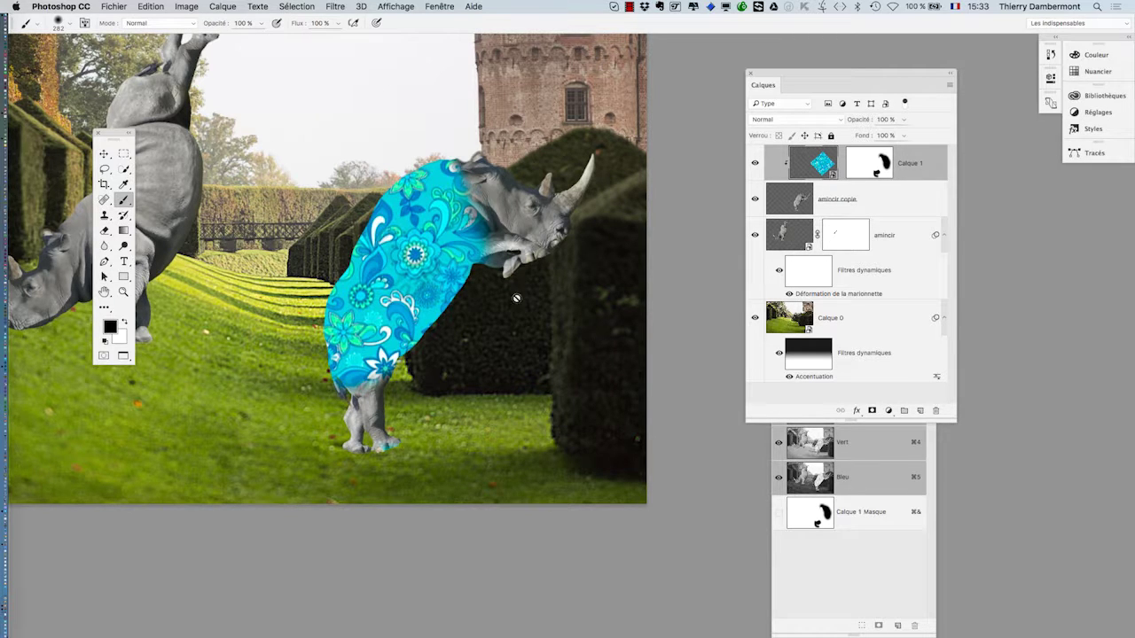
Flip between the channel and layer lists and retarget Calque 1's pattern thumbnail
{"action": "scroll", "coordinate": [501, 284], "scroll_direction": "up", "scroll_amount": 2}
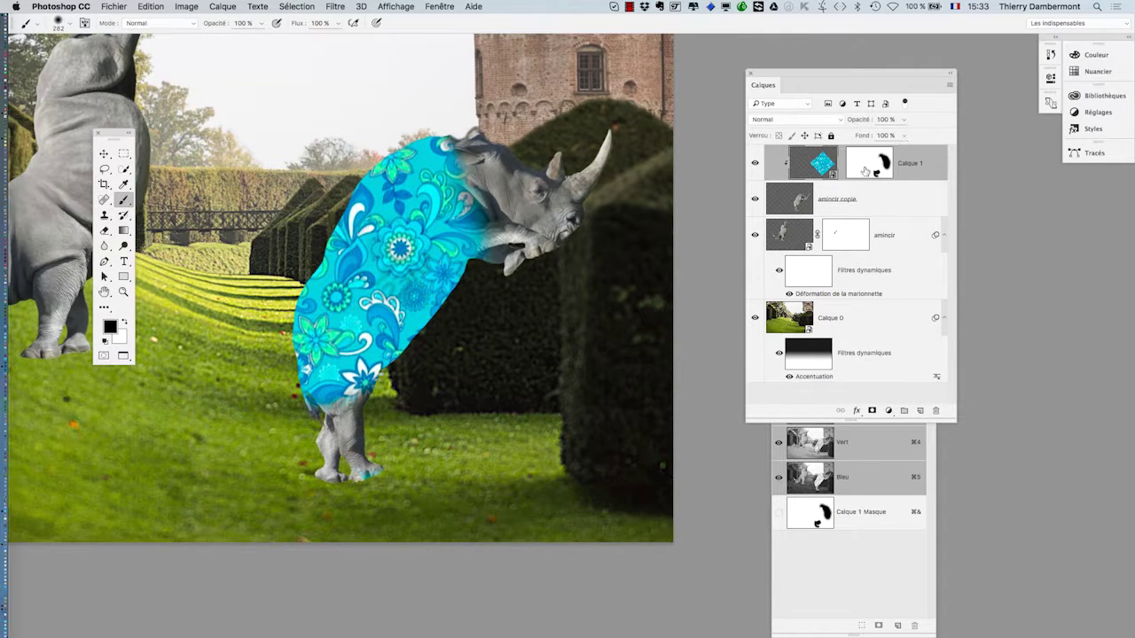
{"action": "left_click", "coordinate": [794, 345]}
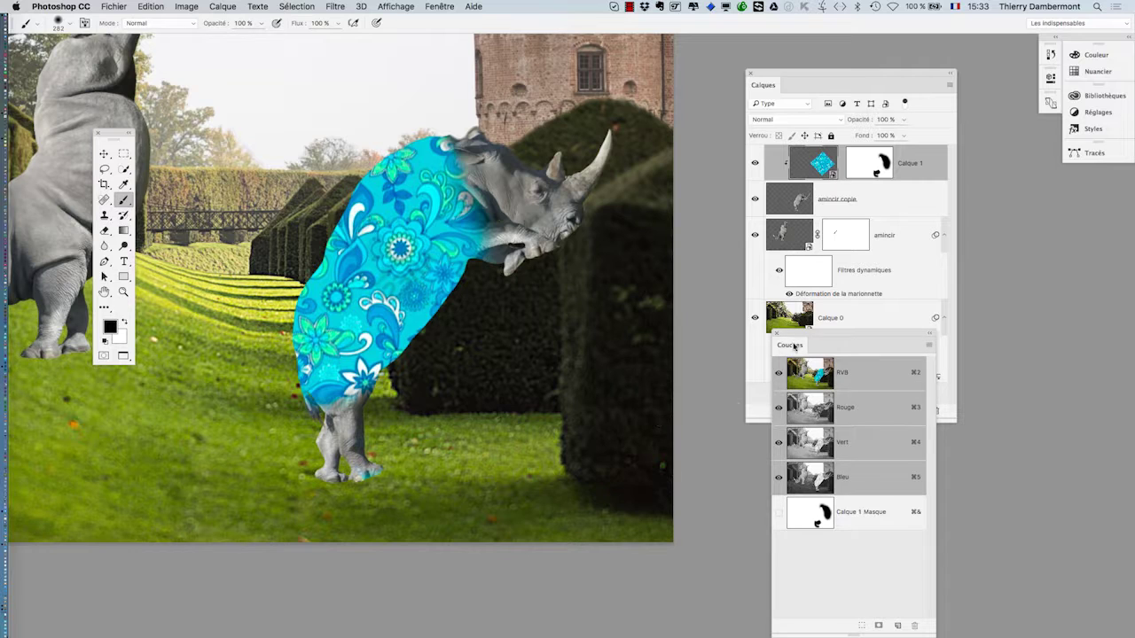
{"action": "left_click", "coordinate": [871, 173]}
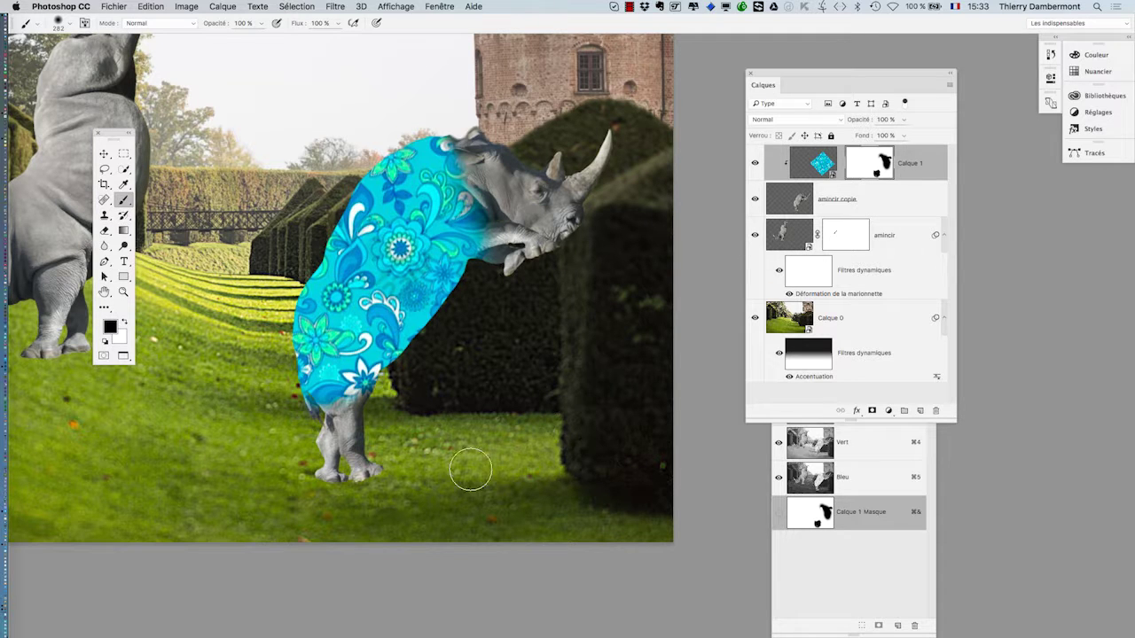
{"action": "left_click", "coordinate": [822, 163]}
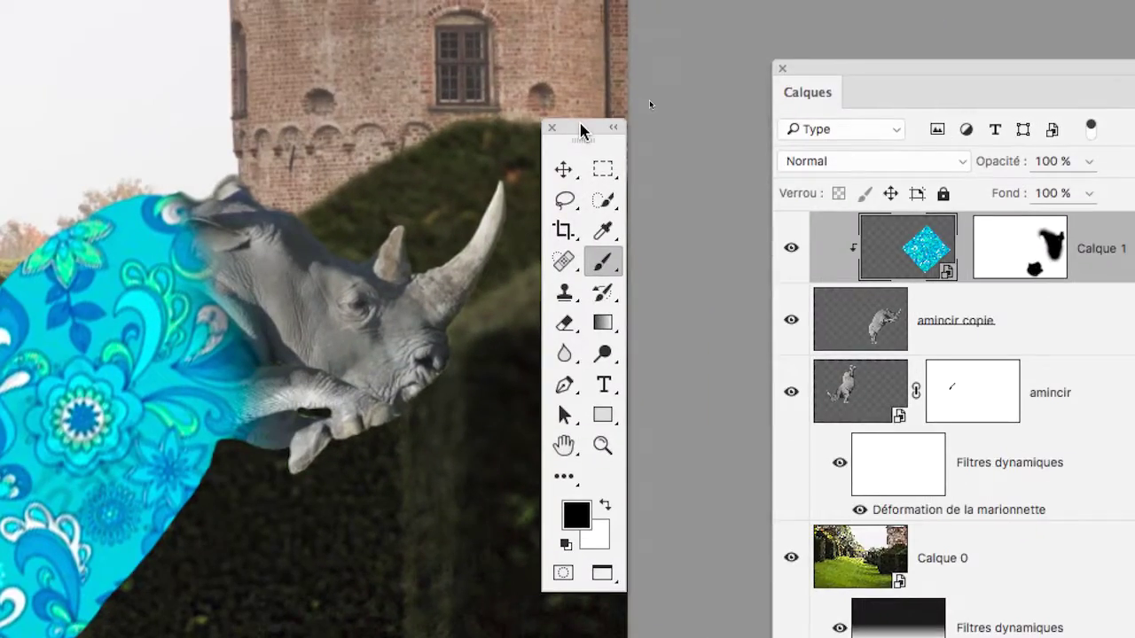
With the Move tool active, cycle the pattern's blend modes with Shift+plus, settling on Produit (Multiply)
{"action": "left_click", "coordinate": [574, 137]}
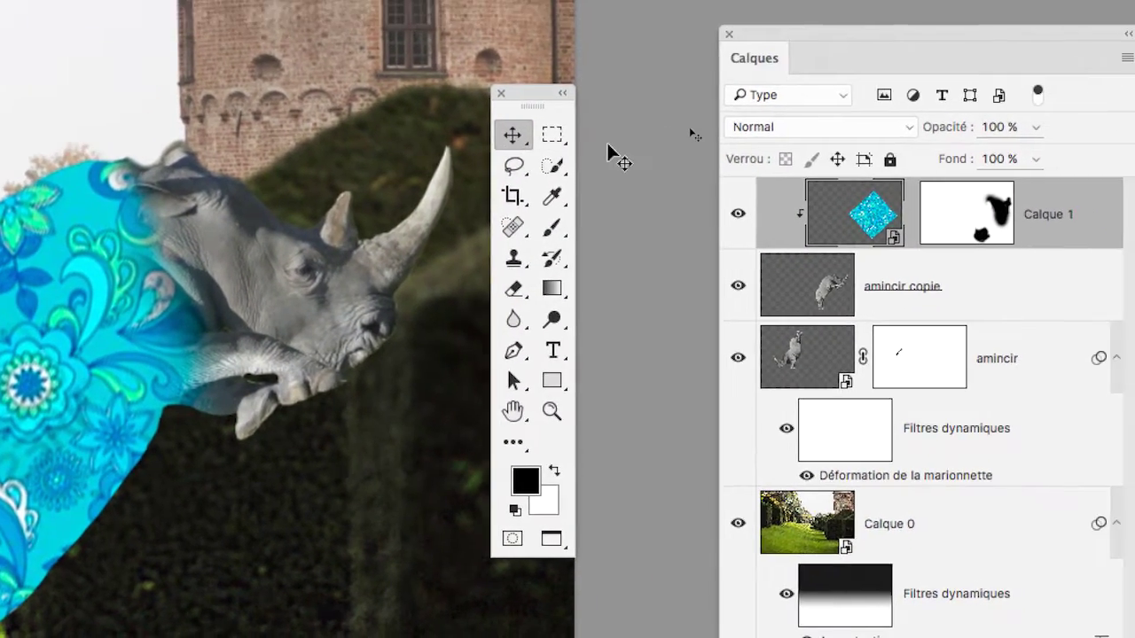
{"action": "key", "text": "shift+plus"}
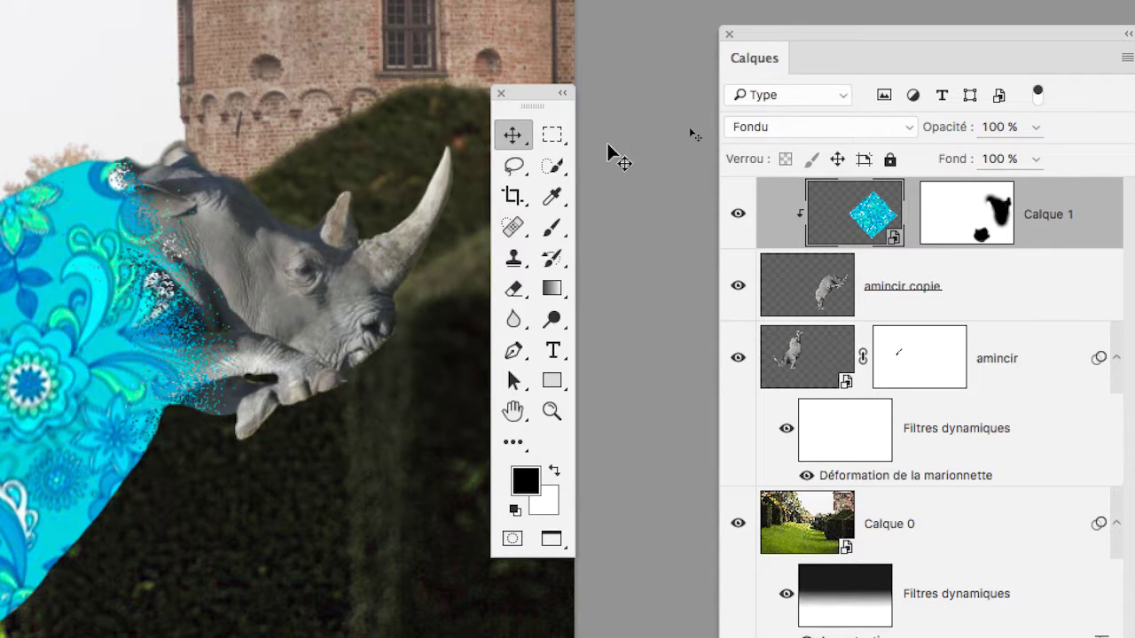
{"action": "key", "text": "shift+plus"}
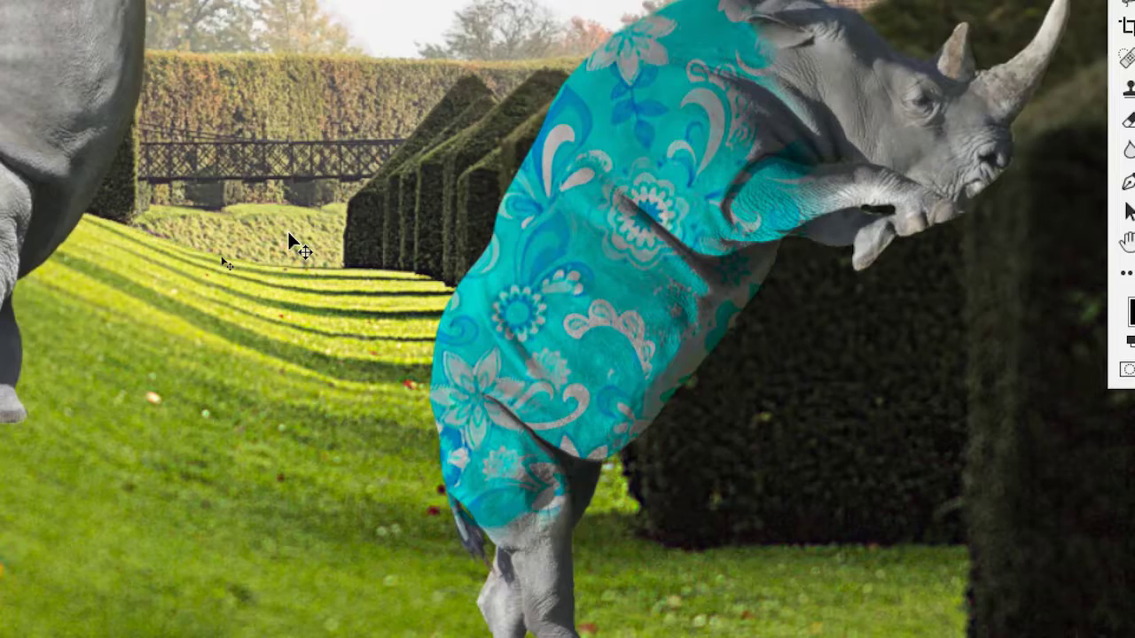
{"action": "key", "text": "shift+plus"}
{"action": "key", "text": "shift+plus"}
{"action": "key", "text": "shift+plus"}
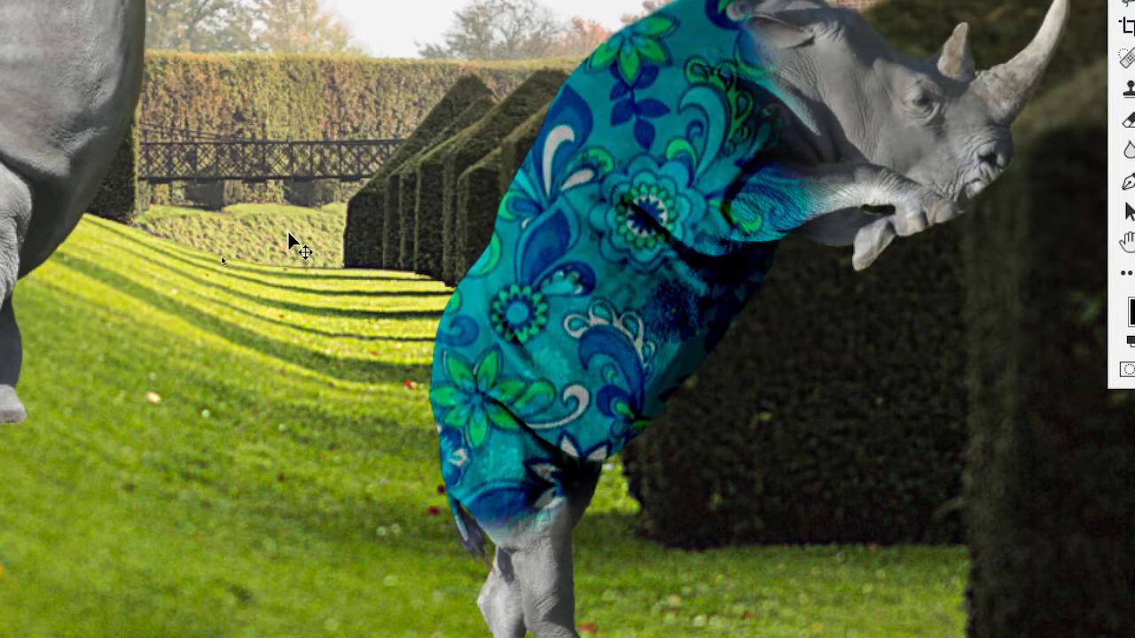
{"action": "key", "text": "shift+plus"}
{"action": "key", "text": "shift+plus"}
{"action": "key", "text": "shift+plus"}
{"action": "key", "text": "shift+plus"}
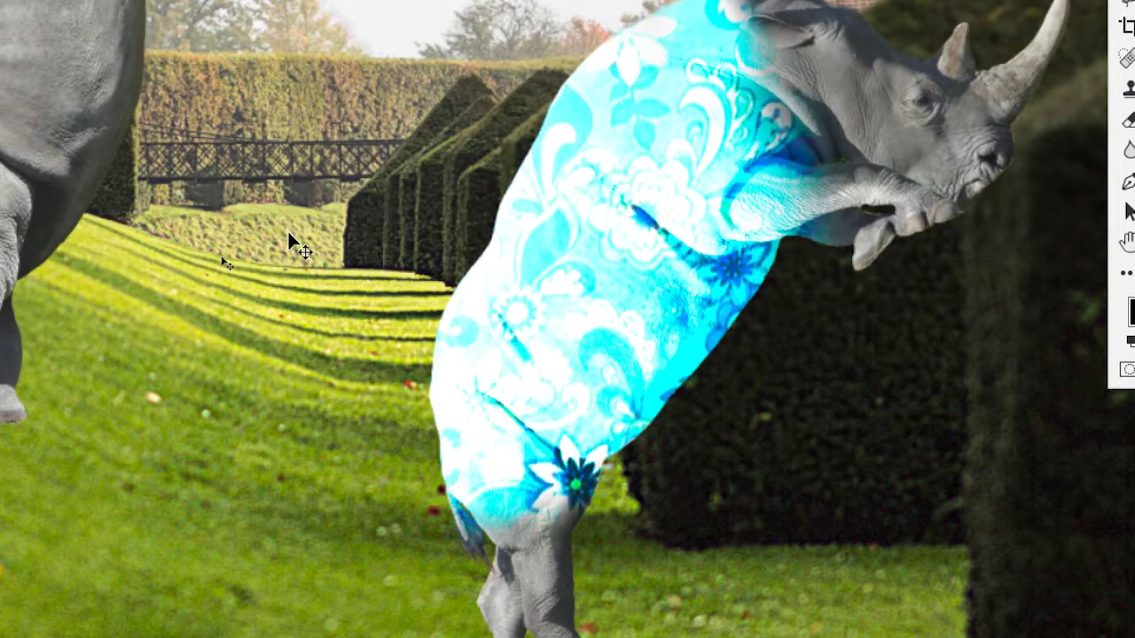
{"action": "key", "text": "shift+plus"}
{"action": "key", "text": "shift+plus"}
{"action": "key", "text": "shift+plus"}
{"action": "key", "text": "shift+plus"}
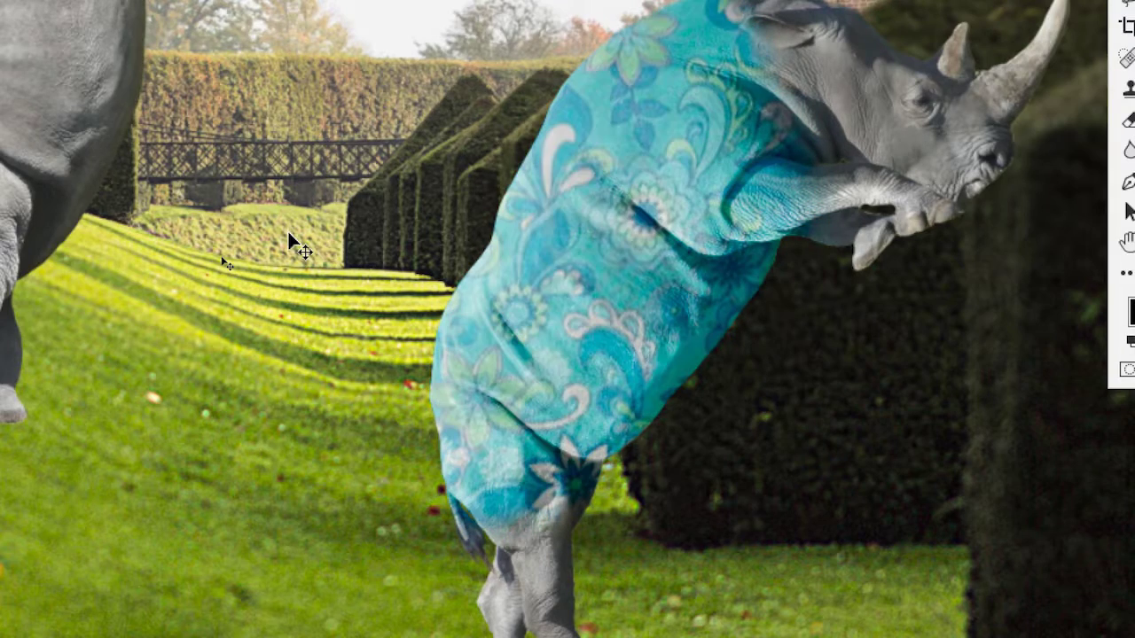
{"action": "key", "text": "shift+plus"}
{"action": "key", "text": "shift+plus"}
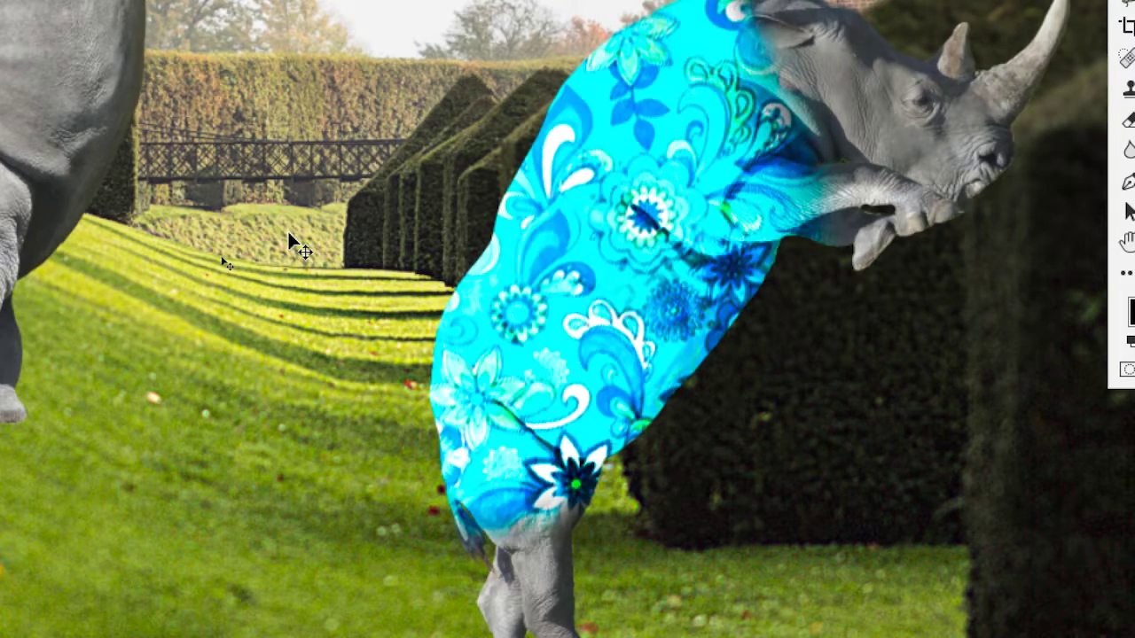
{"action": "key", "text": "shift+plus"}
{"action": "key", "text": "shift+plus"}
{"action": "key", "text": "shift+plus"}
{"action": "key", "text": "shift+plus"}
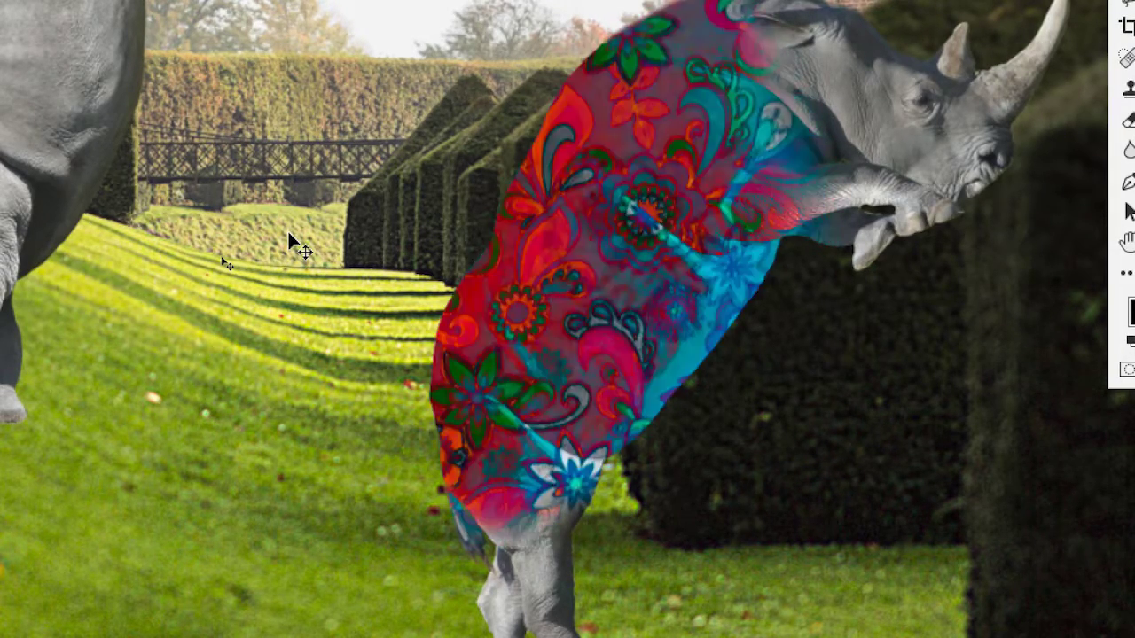
{"action": "key", "text": "shift+plus"}
{"action": "key", "text": "shift+plus"}
{"action": "key", "text": "shift+plus"}
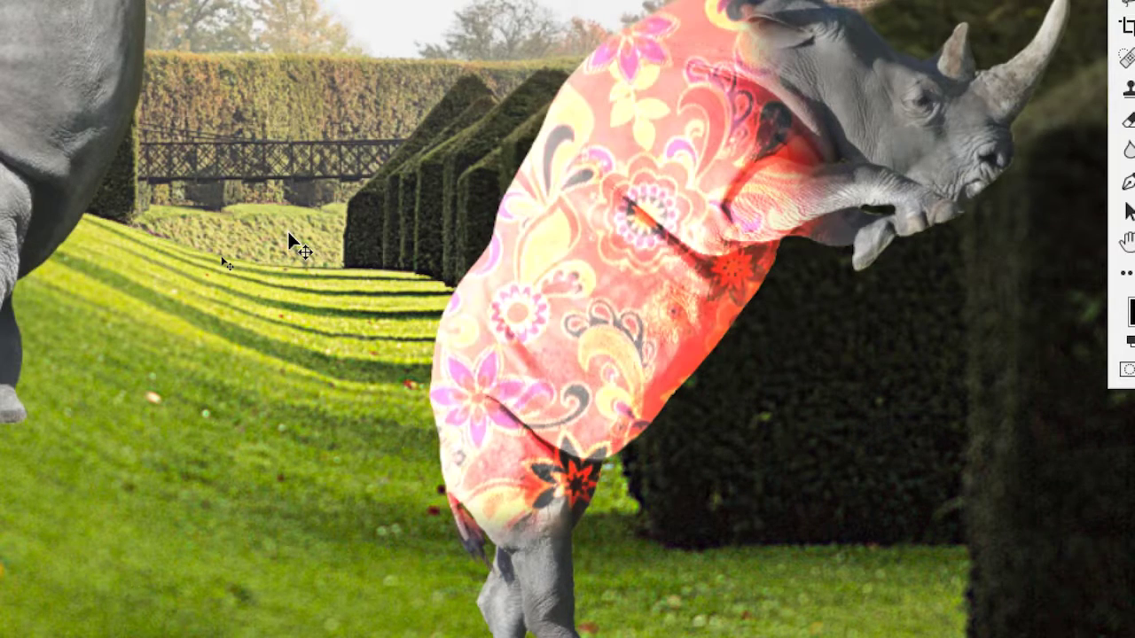
{"action": "key", "text": "shift+plus"}
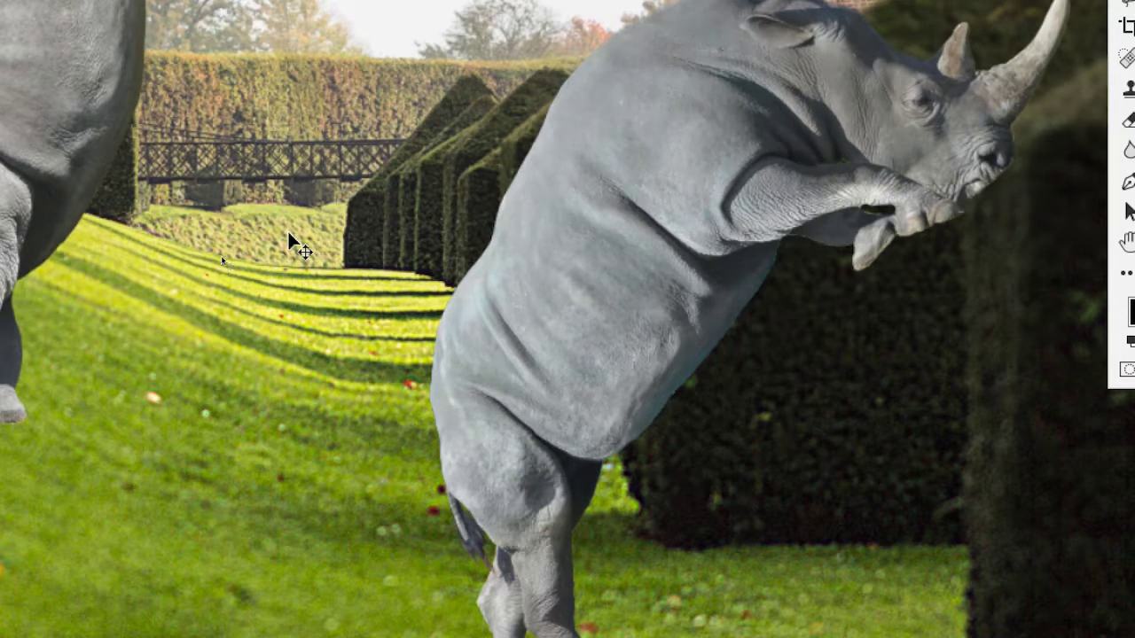
{"action": "key", "text": "shift+plus"}
{"action": "key", "text": "shift+plus"}
{"action": "key", "text": "shift+plus"}
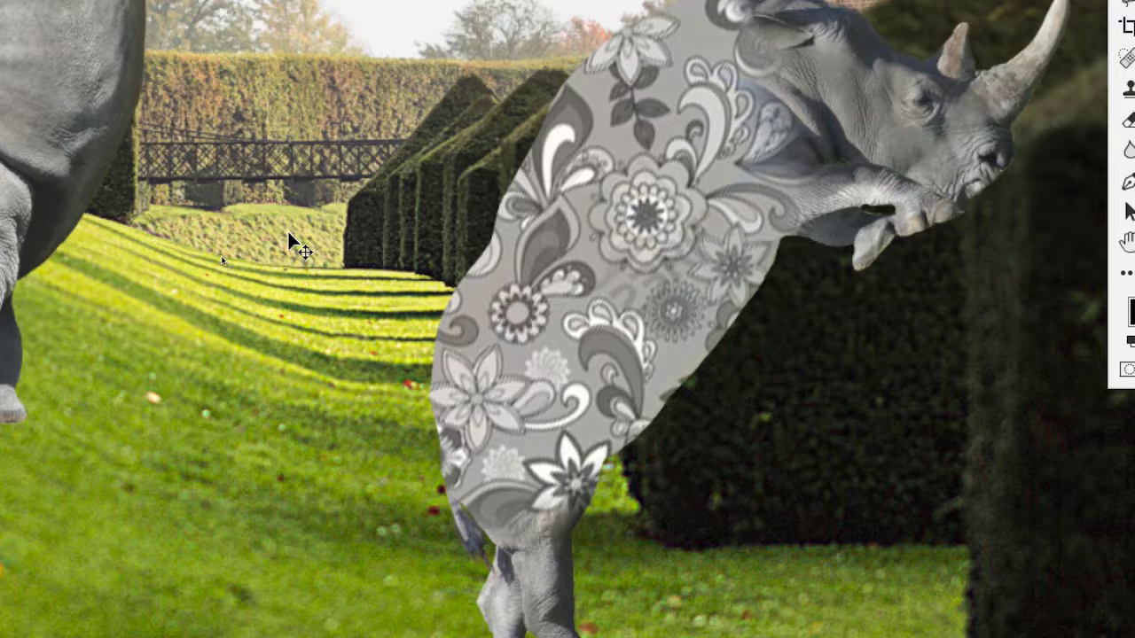
{"action": "key", "text": "shift+plus"}
{"action": "key", "text": "shift+plus"}
{"action": "key", "text": "shift+plus"}
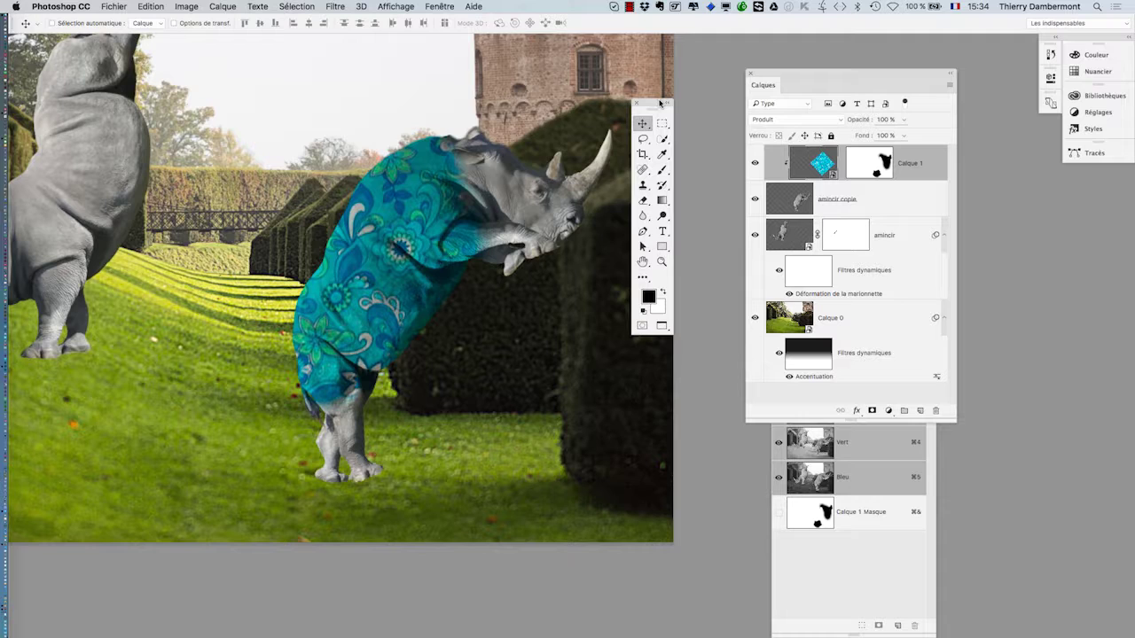
Move the Tools panel aside and shift the floral pattern down and left inside the garment
{"action": "left_click_drag", "start_coordinate": [660, 104], "coordinate": [155, 107]}
{"action": "mouse_move", "coordinate": [432, 238]}
{"action": "left_mouse_down"}
{"action": "mouse_move", "coordinate": [362, 291]}
{"action": "mouse_move", "coordinate": [385, 291]}
{"action": "mouse_move", "coordinate": [377, 330]}
{"action": "mouse_move", "coordinate": [397, 338]}
{"action": "left_mouse_up"}
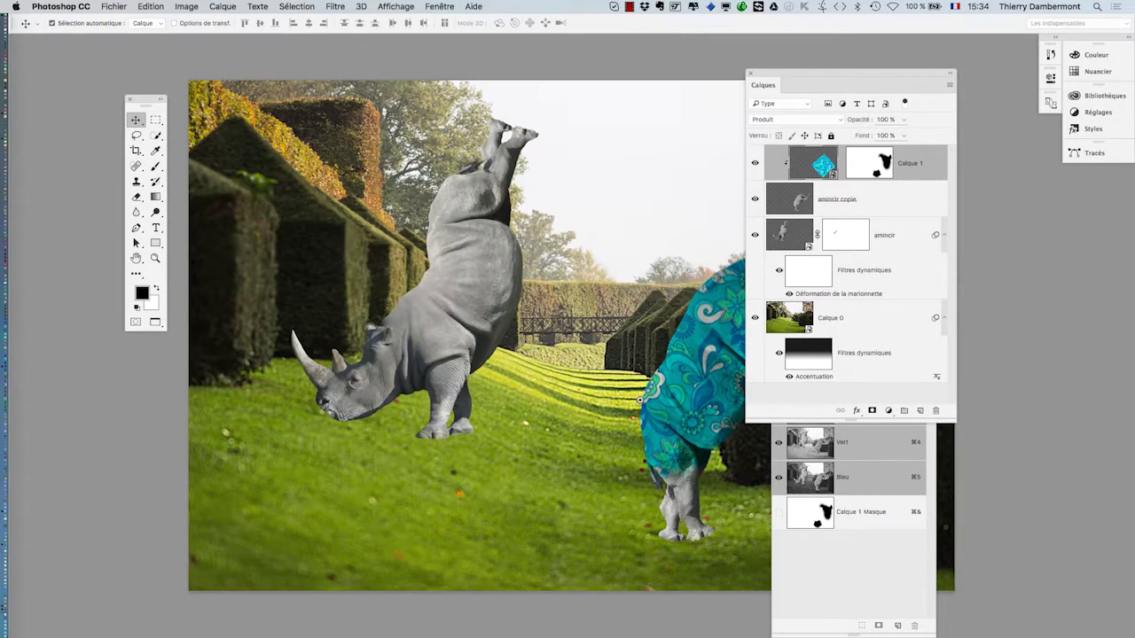
{"action": "left_click_drag", "start_coordinate": [640, 399], "coordinate": [417, 414]}
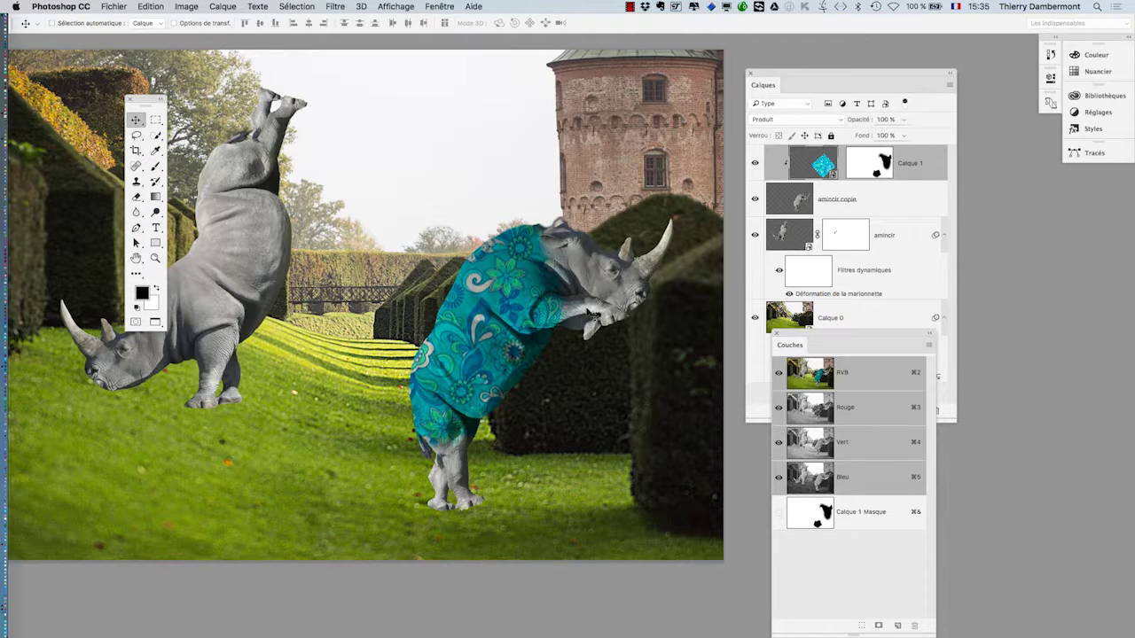
{"action": "scroll", "coordinate": [476, 327], "scroll_direction": "up", "scroll_amount": 2}
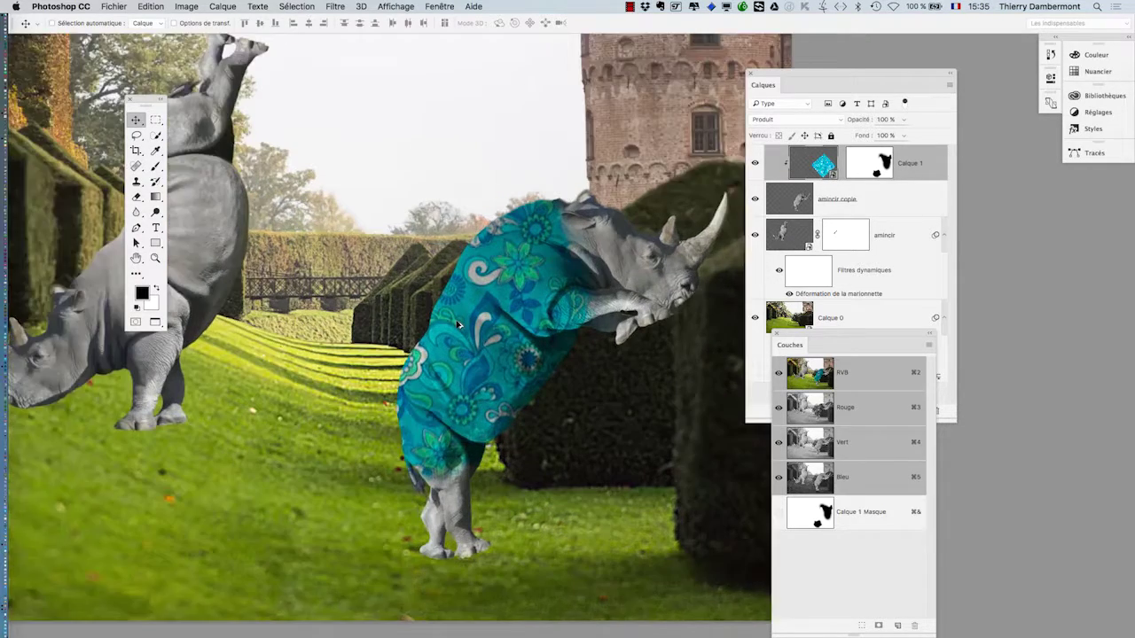
{"action": "scroll", "coordinate": [469, 326], "scroll_direction": "up", "scroll_amount": 2}
{"action": "scroll", "coordinate": [462, 326], "scroll_direction": "up", "scroll_amount": 2}
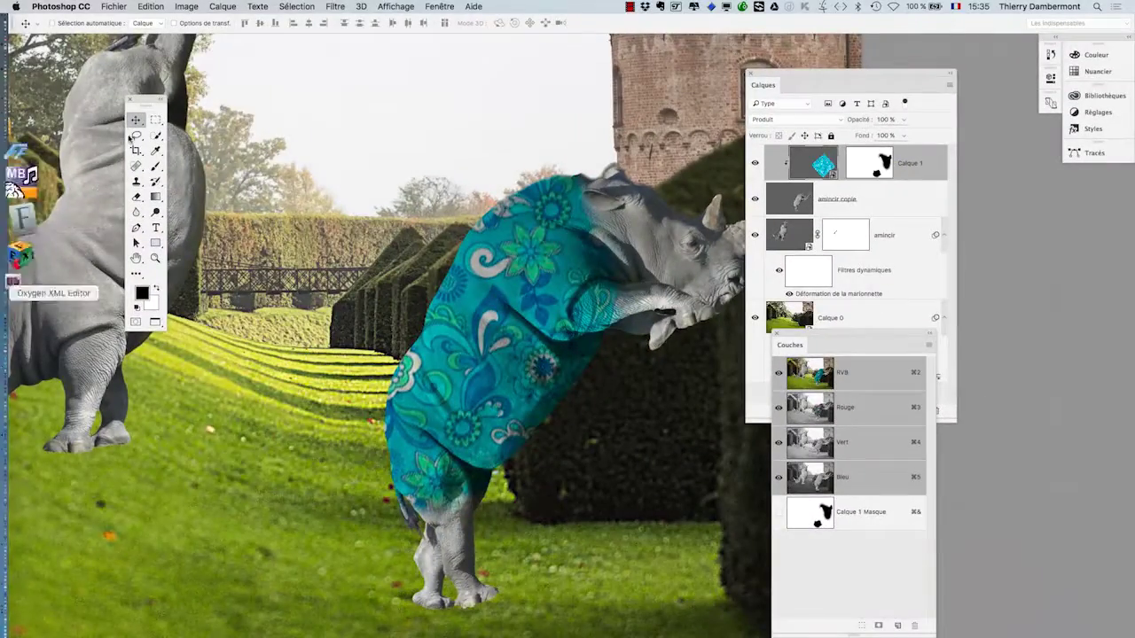
Add a Teinte/Saturation 1 adjustment layer and clip it to Calque 1
{"action": "left_click", "coordinate": [215, 6]}
{"action": "mouse_move", "coordinate": [268, 154]}
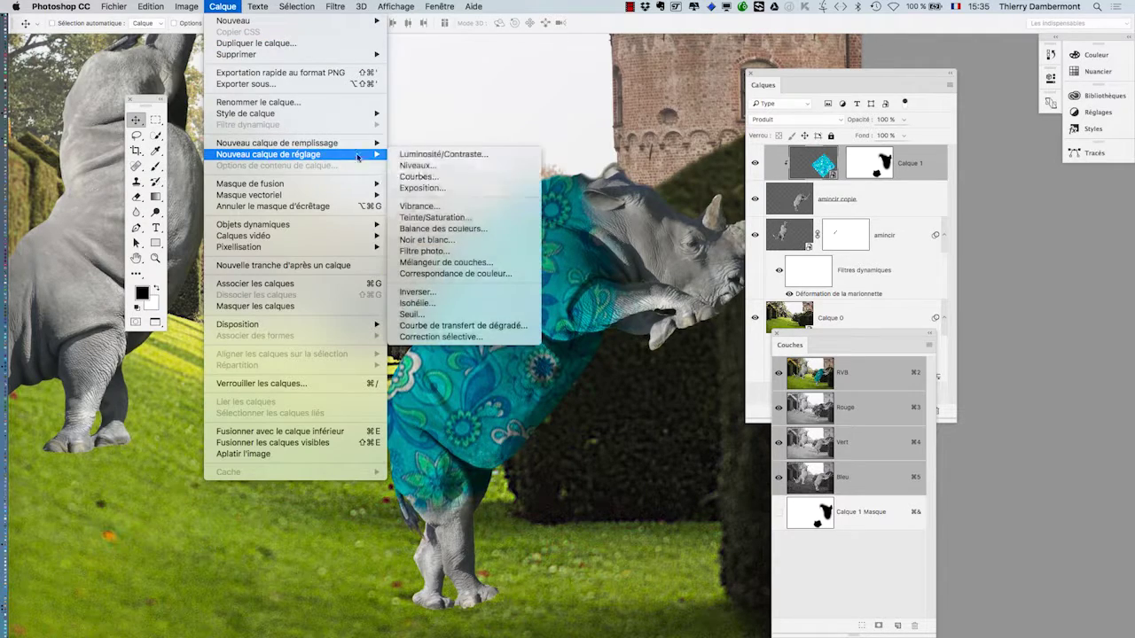
{"action": "key", "text": "ctrl+u"}
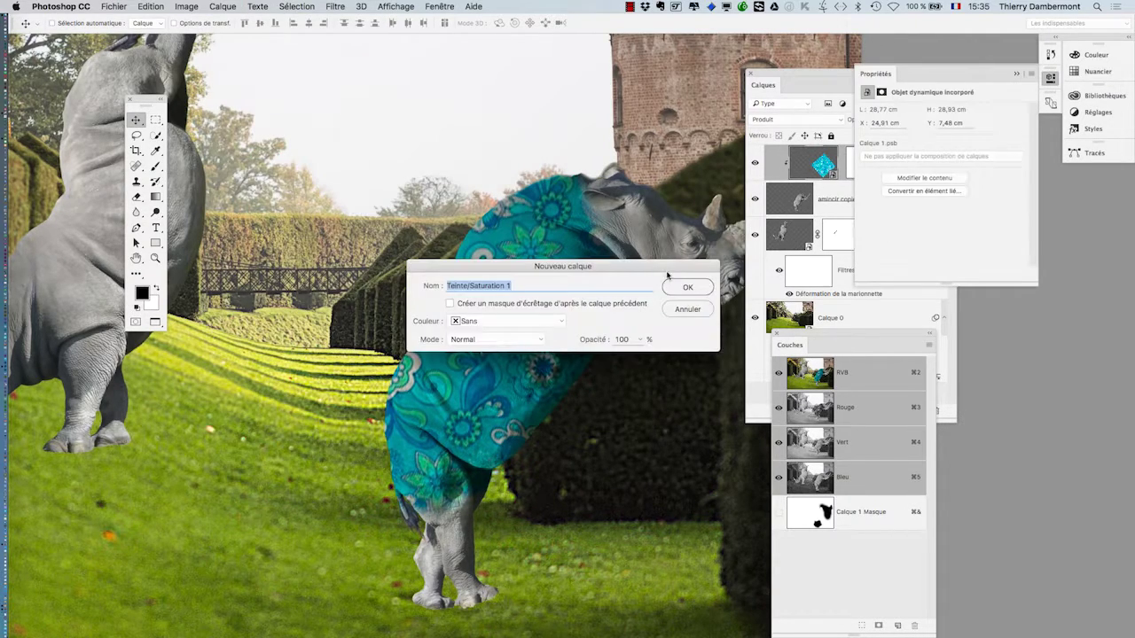
{"action": "left_click", "coordinate": [697, 288]}
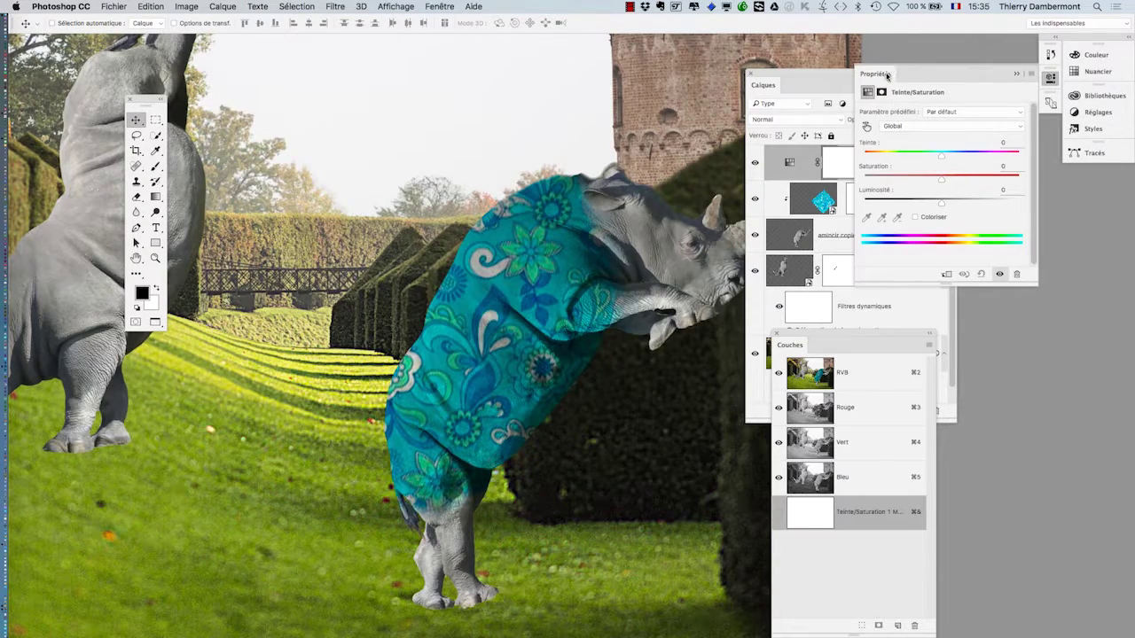
{"action": "left_click_drag", "start_coordinate": [887, 76], "coordinate": [225, 109]}
{"action": "left_click_drag", "start_coordinate": [260, 193], "coordinate": [232, 190]}
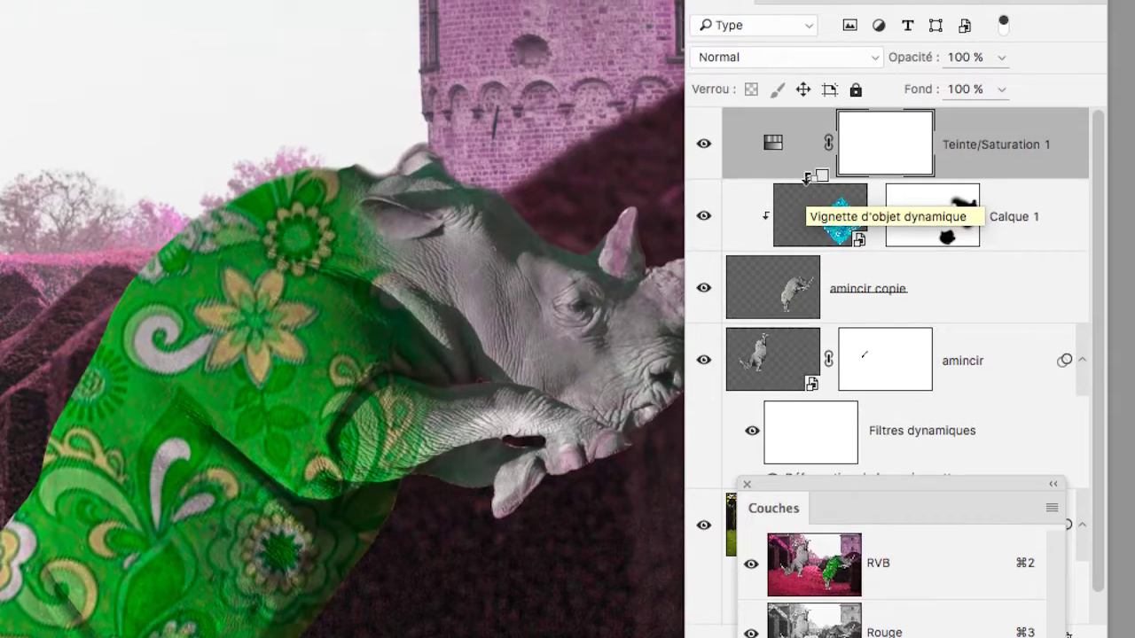
{"action": "left_click", "coordinate": [805, 180], "text": "alt"}
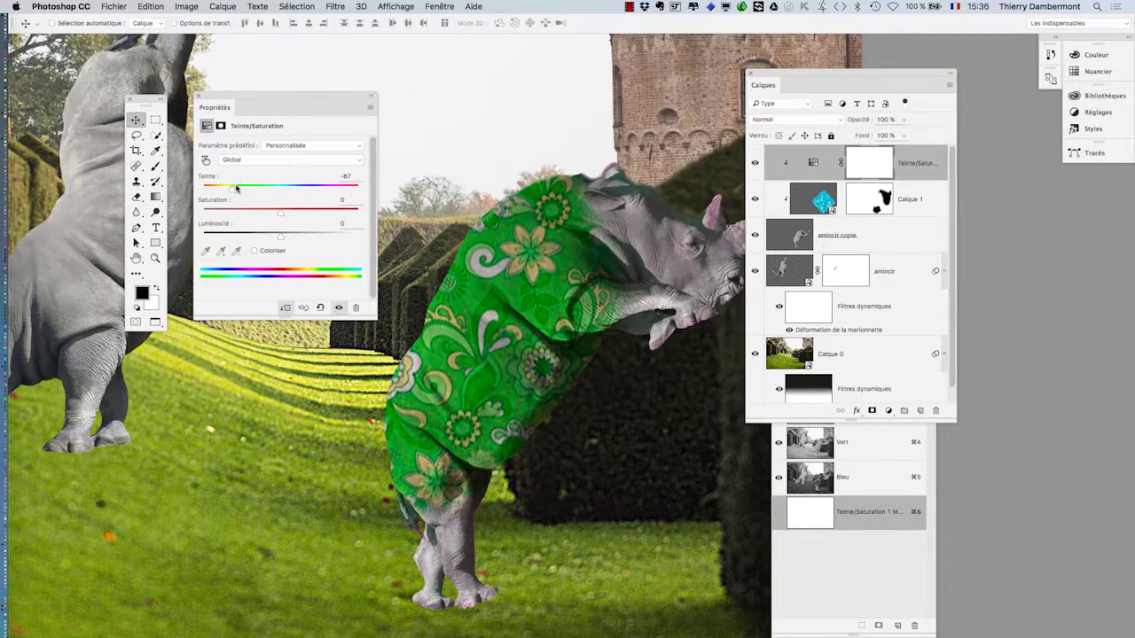
Set the hue to +167 for a red-pink garment and copy the garment mask onto the adjustment
{"action": "mouse_move", "coordinate": [240, 192]}
{"action": "left_mouse_down"}
{"action": "mouse_move", "coordinate": [317, 188]}
{"action": "mouse_move", "coordinate": [294, 189]}
{"action": "mouse_move", "coordinate": [287, 214]}
{"action": "left_mouse_up"}
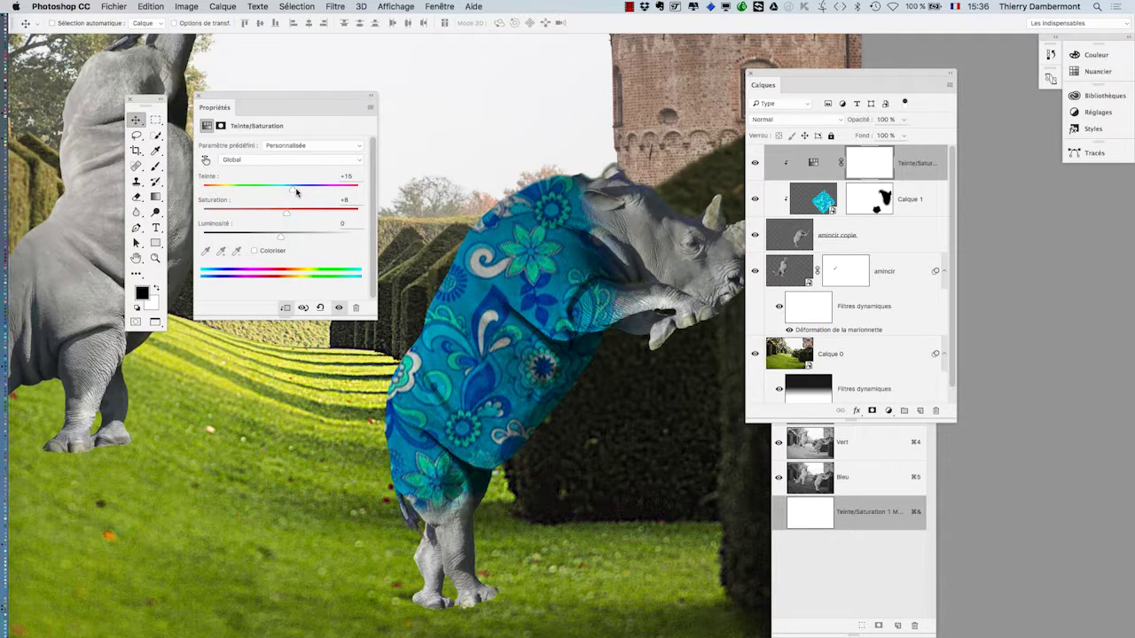
{"action": "left_click_drag", "start_coordinate": [293, 192], "coordinate": [240, 194]}
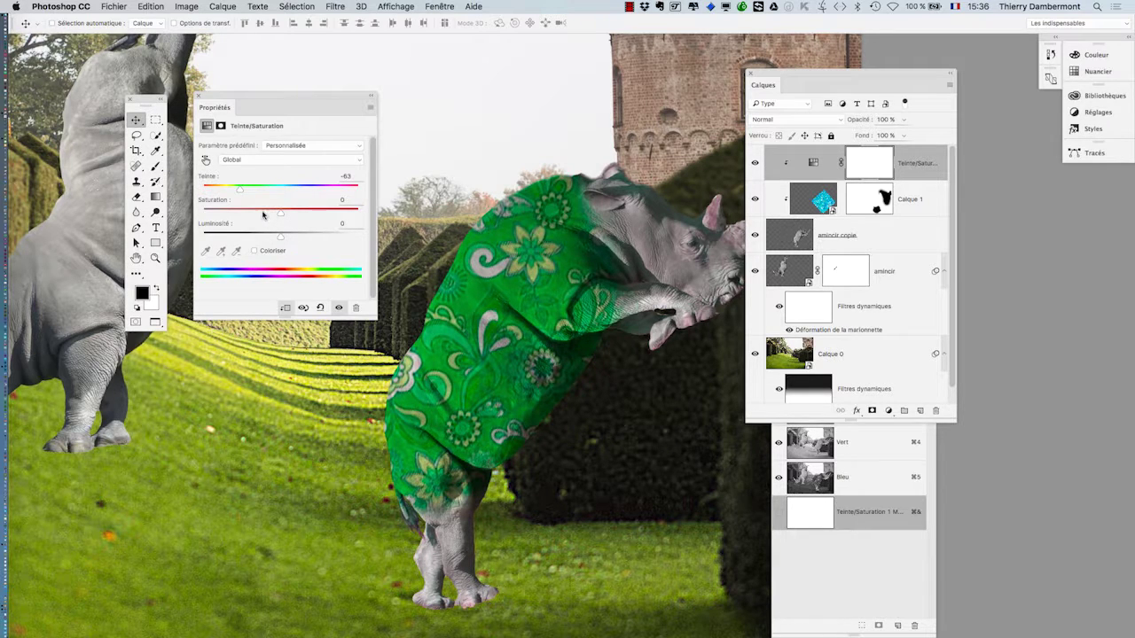
{"action": "mouse_move", "coordinate": [244, 191]}
{"action": "left_mouse_down"}
{"action": "mouse_move", "coordinate": [335, 188]}
{"action": "mouse_move", "coordinate": [217, 194]}
{"action": "mouse_move", "coordinate": [237, 196]}
{"action": "left_mouse_up"}
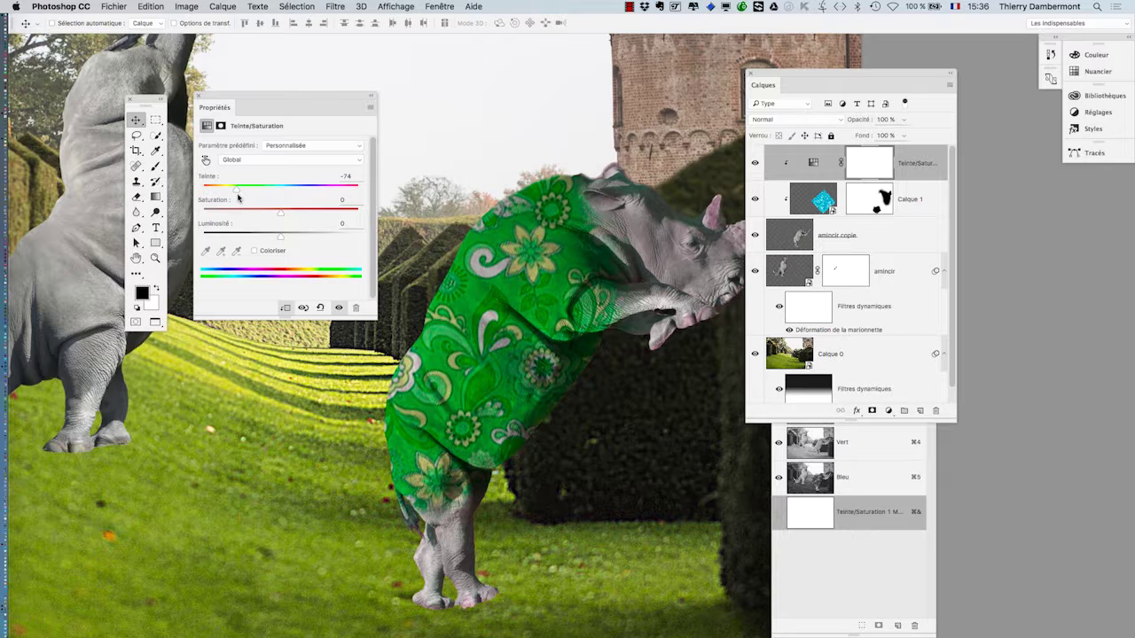
{"action": "left_click_drag", "start_coordinate": [344, 184], "coordinate": [335, 189]}
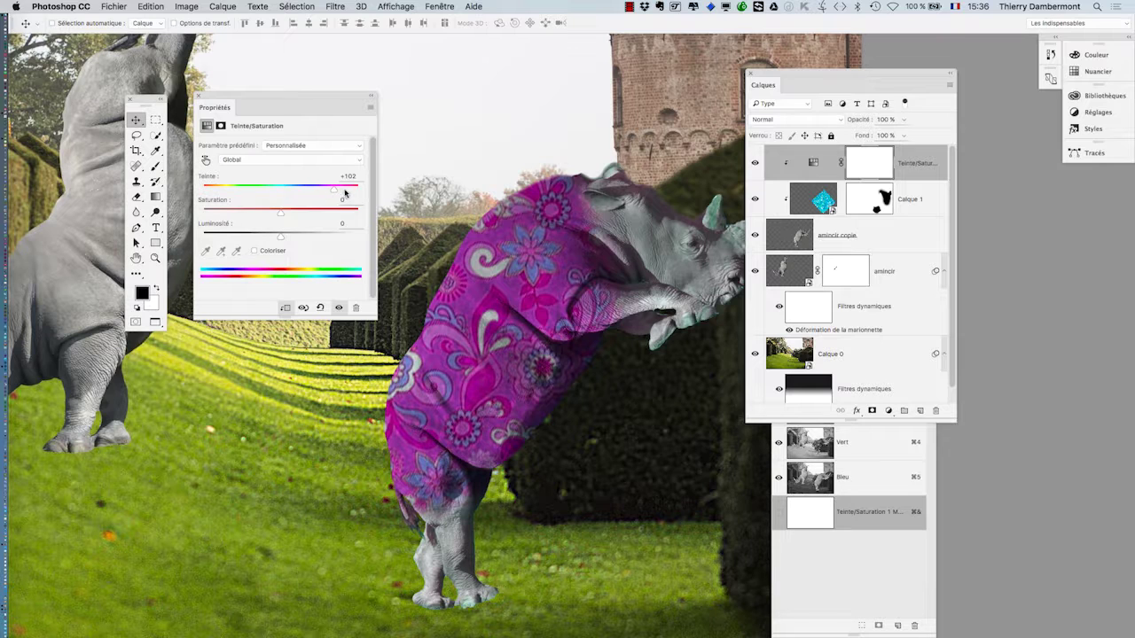
{"action": "left_click_drag", "start_coordinate": [337, 189], "coordinate": [347, 190]}
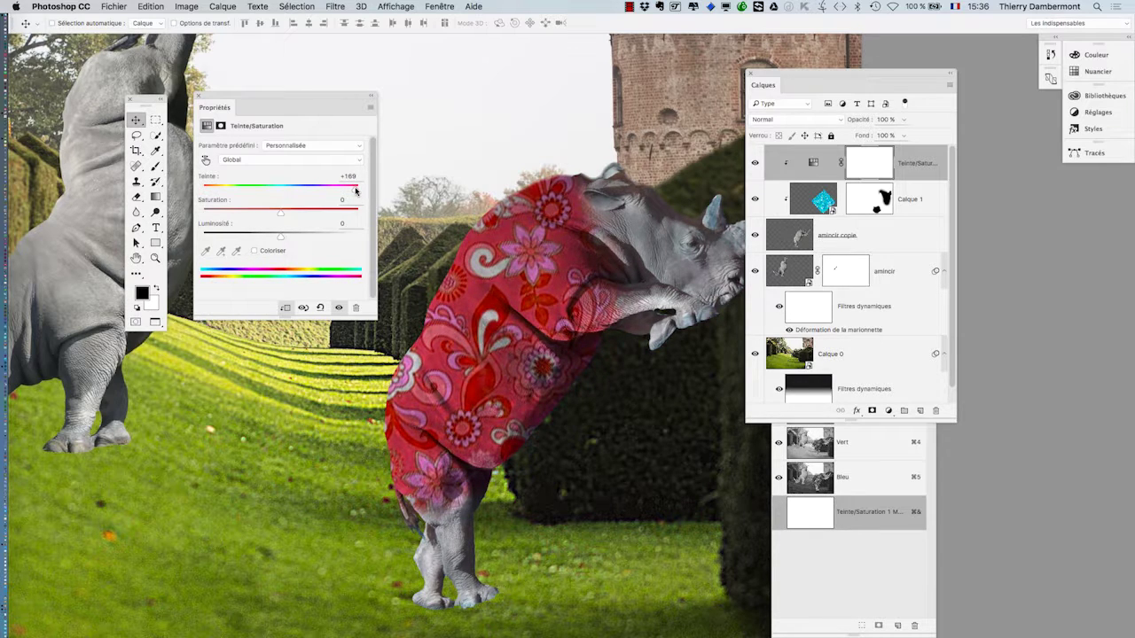
{"action": "left_click_drag", "start_coordinate": [336, 98], "coordinate": [310, 336]}
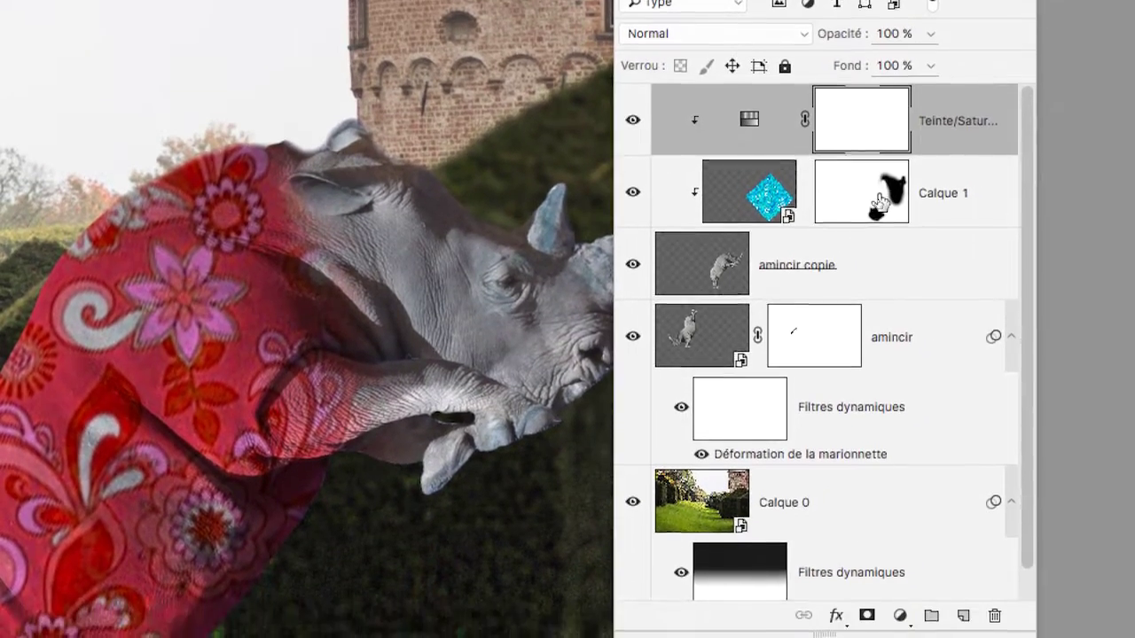
{"action": "left_click_drag", "start_coordinate": [880, 202], "coordinate": [842, 131]}
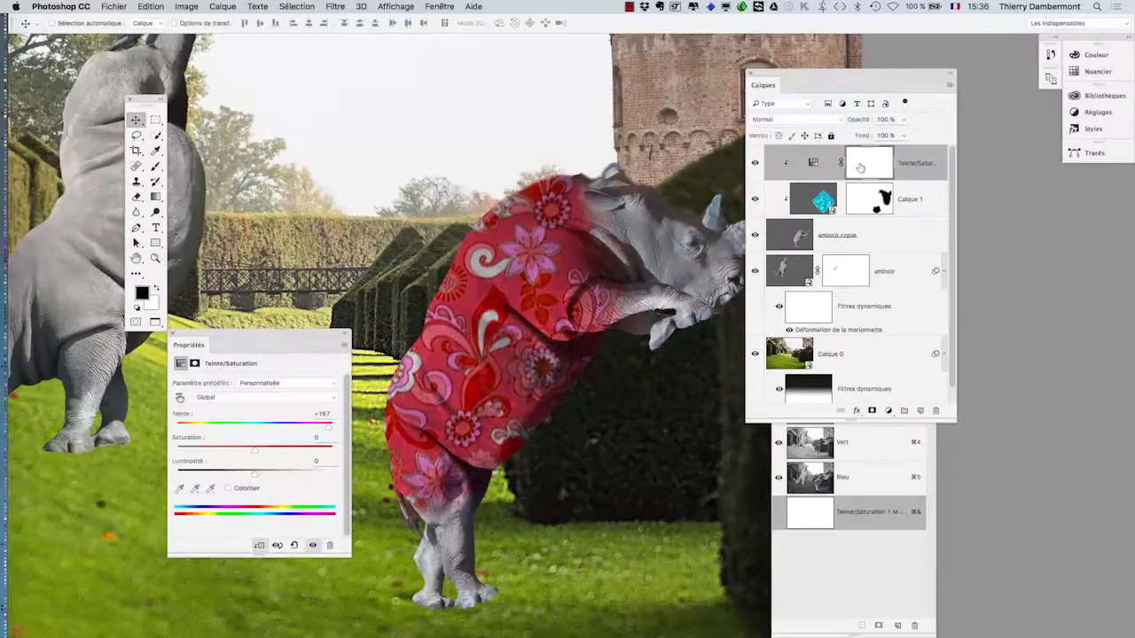
{"action": "left_click_drag", "start_coordinate": [809, 78], "coordinate": [924, 82]}
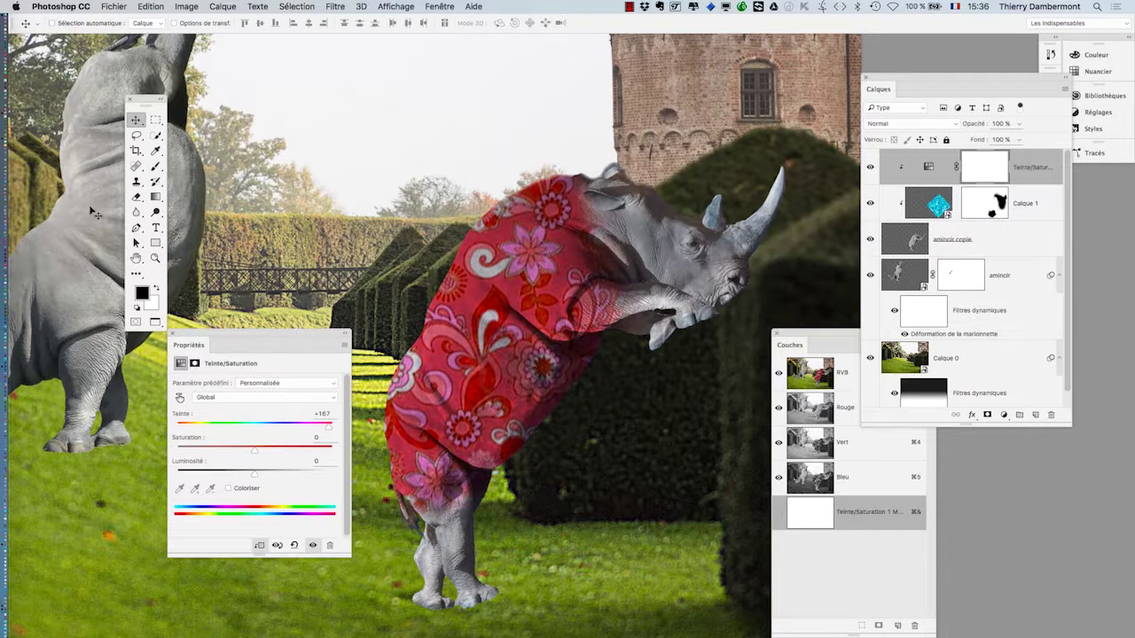
Paint the hue adjustment's mask black to remove the tint from the rhino's head, horns and face
{"action": "left_click", "coordinate": [155, 166]}
{"action": "mouse_move", "coordinate": [696, 245]}
{"action": "left_mouse_down"}
{"action": "mouse_move", "coordinate": [696, 283]}
{"action": "mouse_move", "coordinate": [618, 178]}
{"action": "left_mouse_up"}
{"action": "left_click_drag", "start_coordinate": [665, 279], "coordinate": [759, 278]}
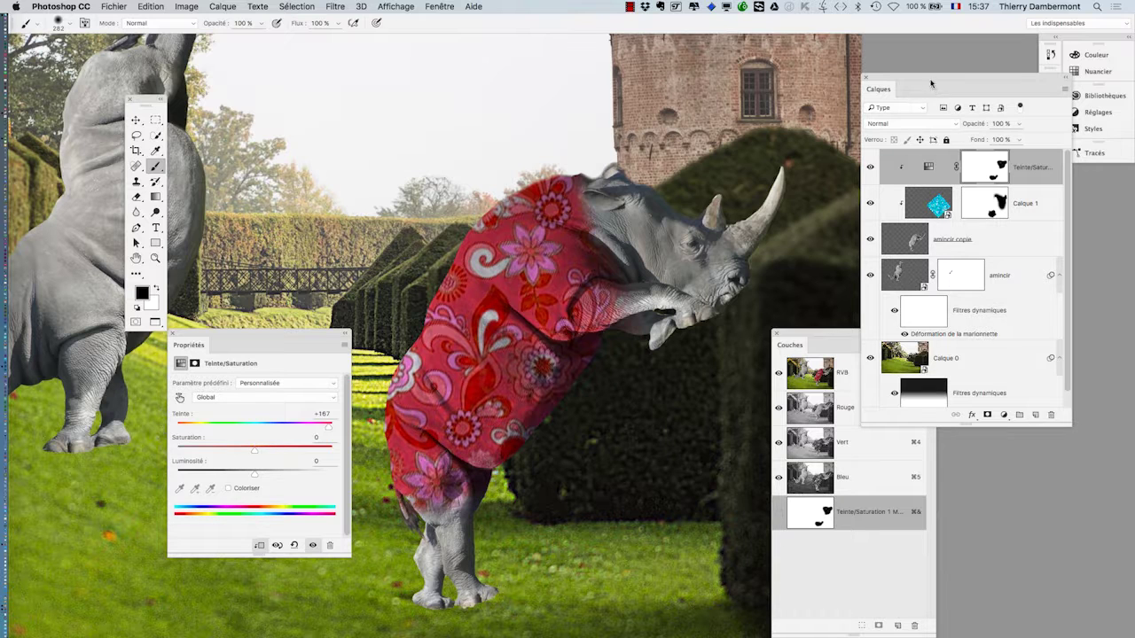
Enlarge the layers list, move the hue settings aside, and target Calque 1's fabric image
{"action": "left_click_drag", "start_coordinate": [931, 83], "coordinate": [875, 69]}
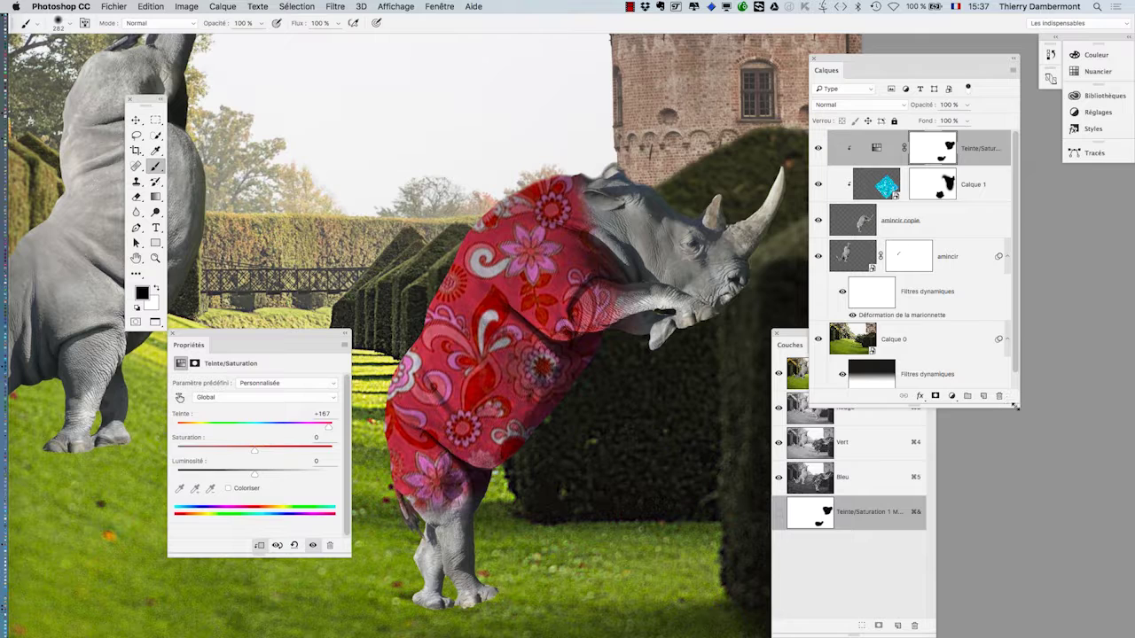
{"action": "left_click_drag", "start_coordinate": [1015, 406], "coordinate": [1043, 539]}
{"action": "left_click_drag", "start_coordinate": [801, 344], "coordinate": [32, 400]}
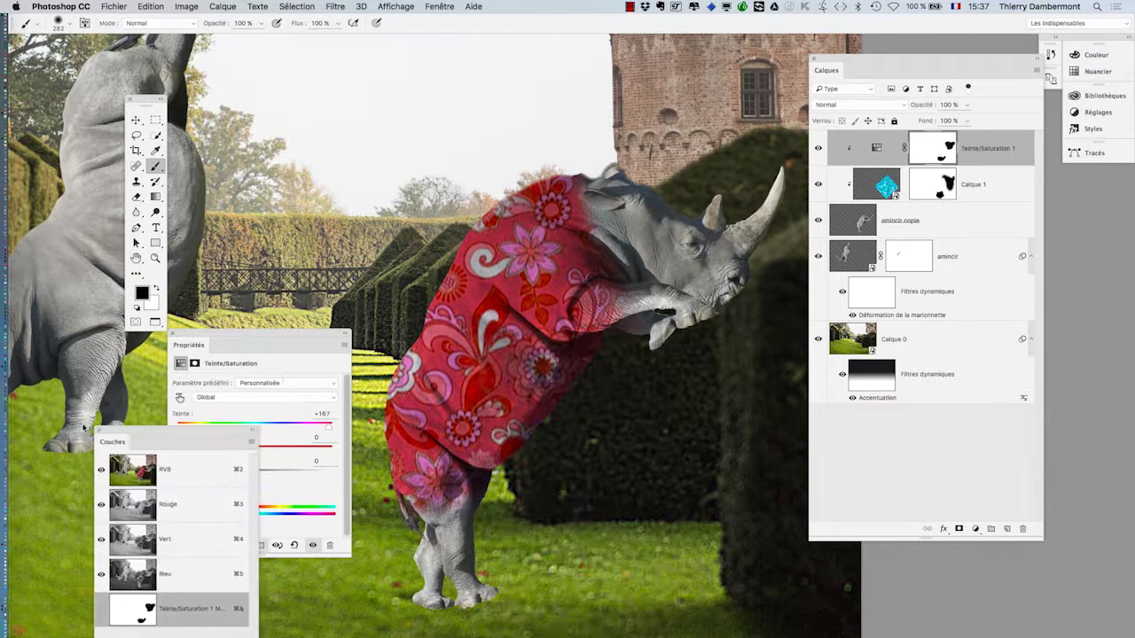
{"action": "left_click", "coordinate": [195, 340]}
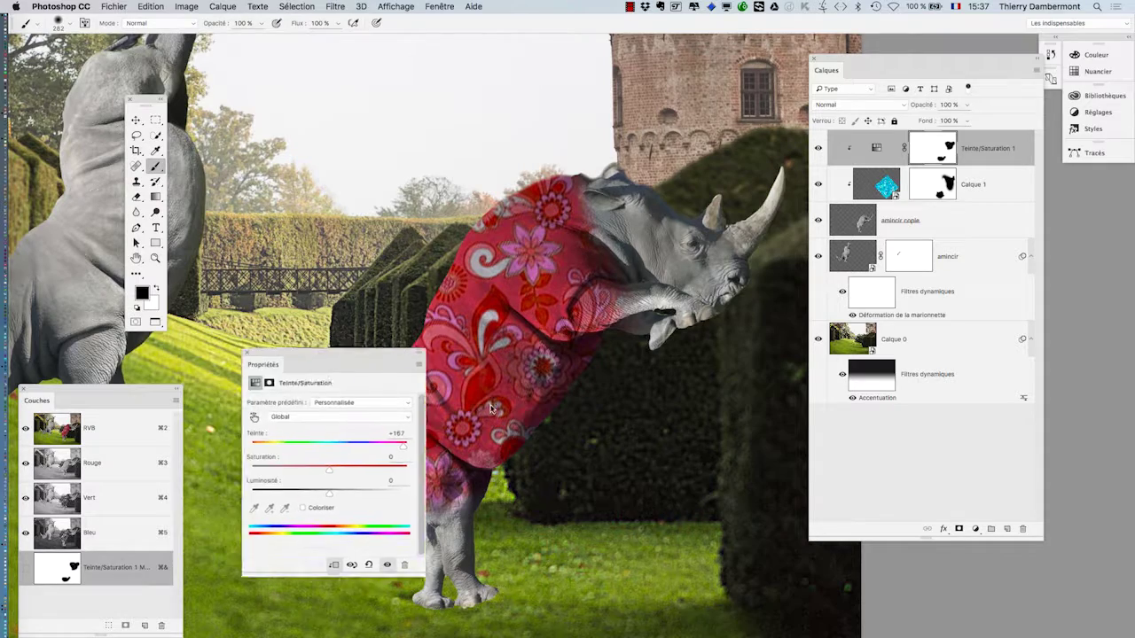
{"action": "left_click_drag", "start_coordinate": [259, 339], "coordinate": [656, 472]}
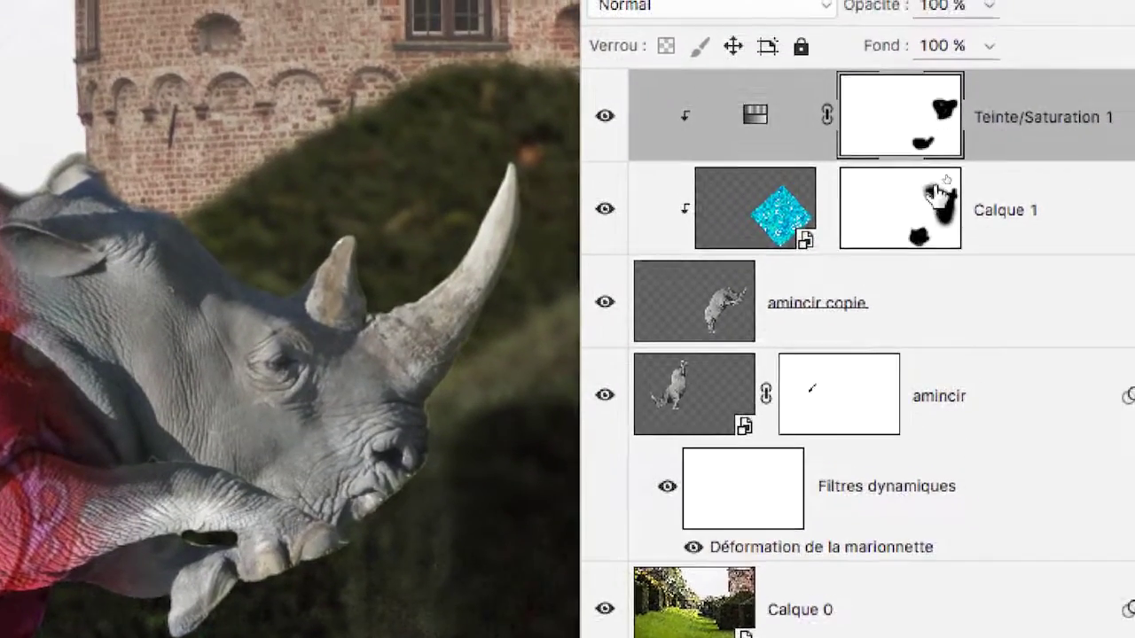
{"action": "left_click", "coordinate": [935, 193]}
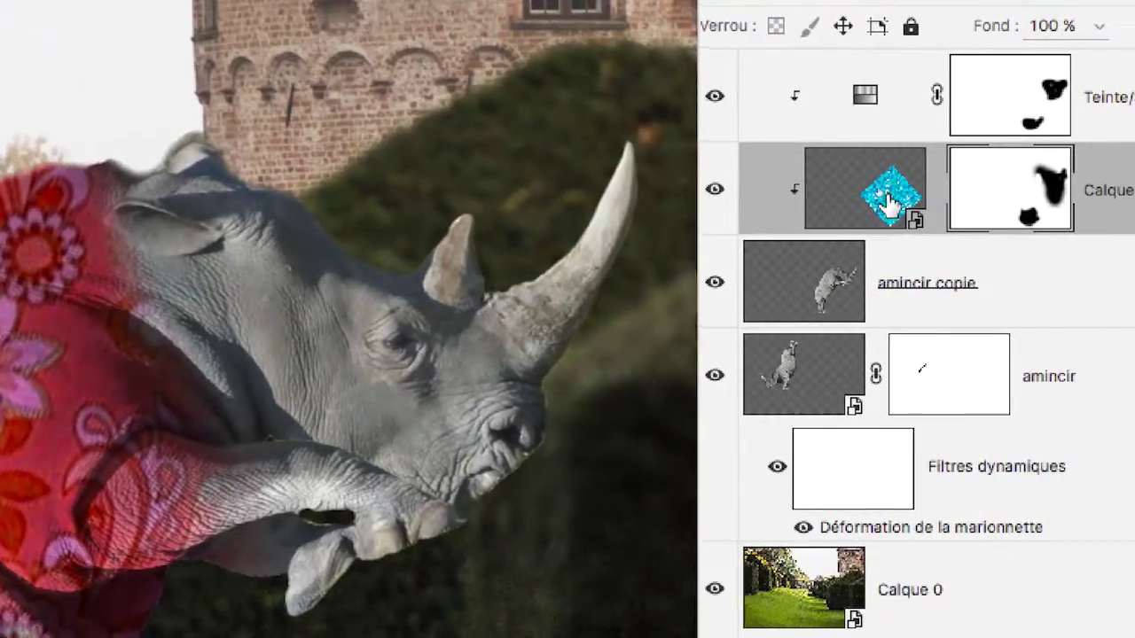
{"action": "left_click", "coordinate": [885, 202]}
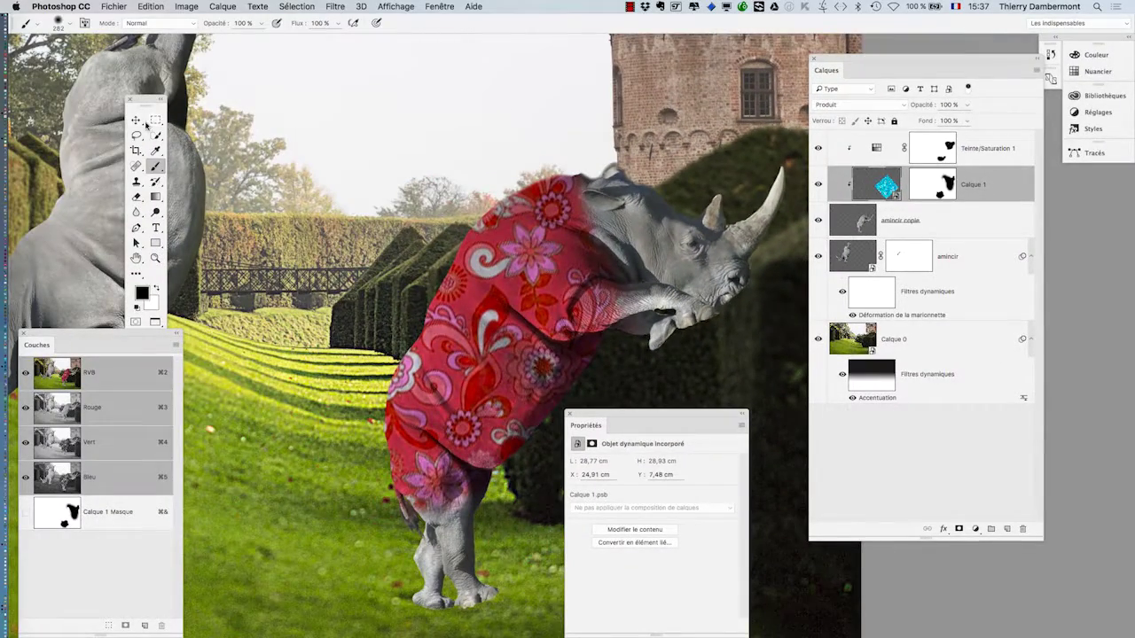
Nudge the floral fabric slightly left and down, toggling Teinte/Saturation 1 off and on to compare
{"action": "left_click", "coordinate": [142, 122]}
{"action": "left_click_drag", "start_coordinate": [518, 351], "coordinate": [503, 374]}
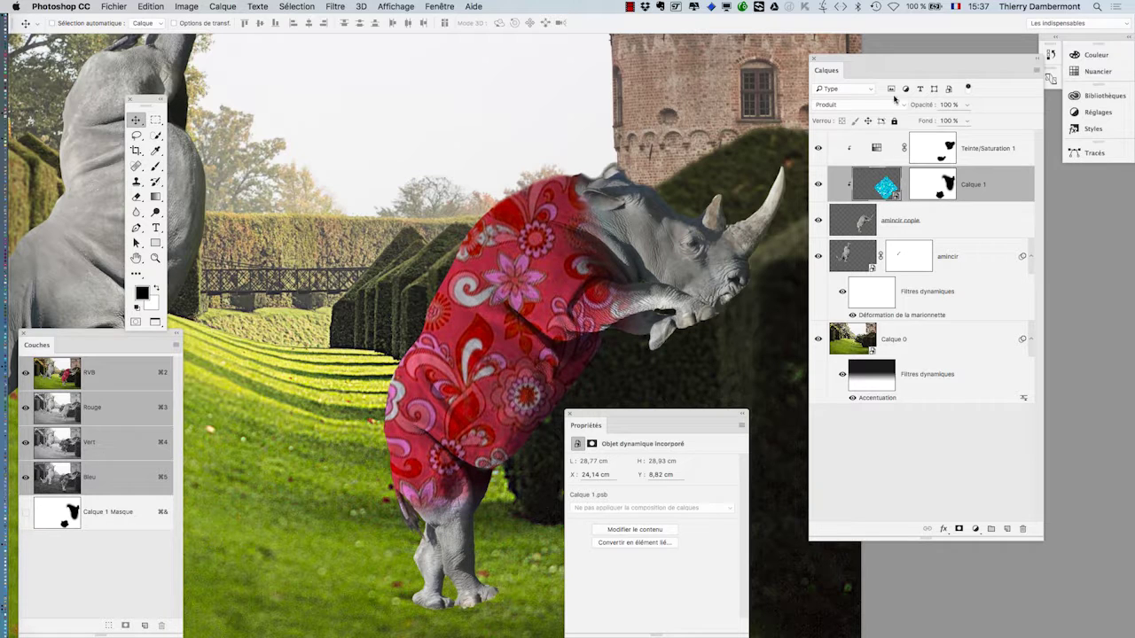
{"action": "left_click", "coordinate": [876, 149]}
{"action": "left_click", "coordinate": [817, 148]}
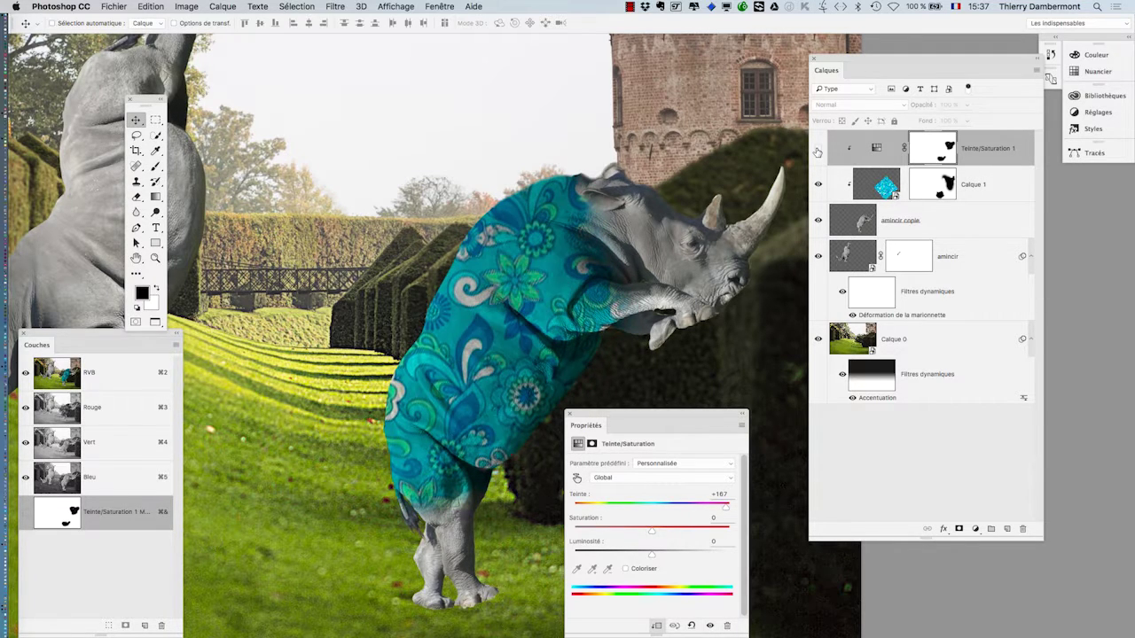
{"action": "left_click", "coordinate": [938, 155]}
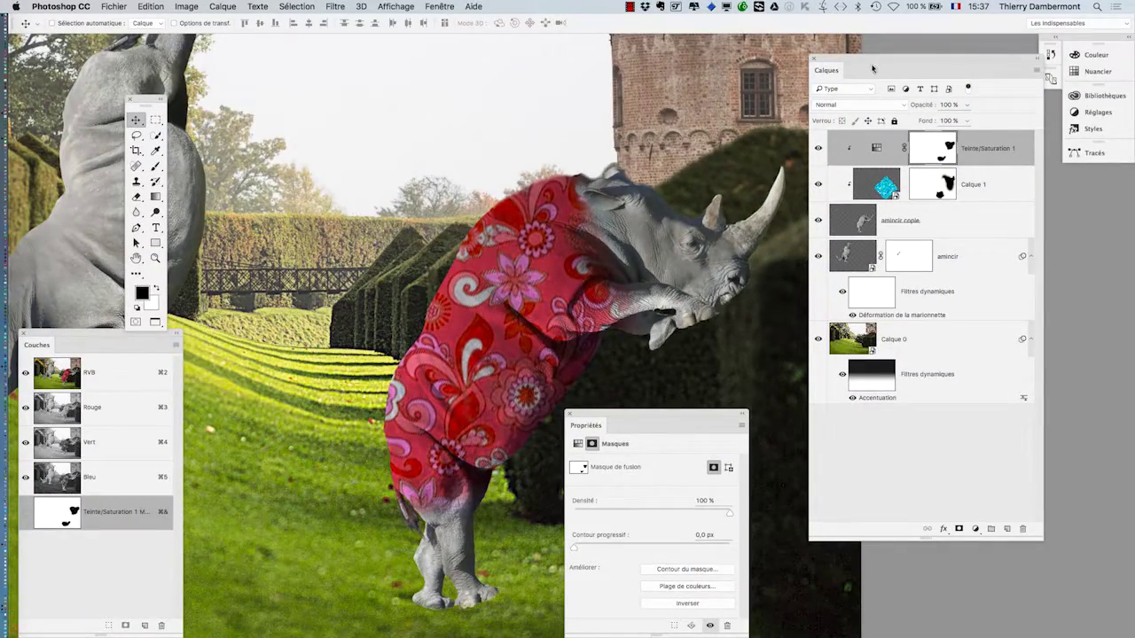
Enlarge the layers list and select Teinte/Saturation 1, Calque 1 and amincir copie together
{"action": "left_click_drag", "start_coordinate": [888, 57], "coordinate": [854, 49]}
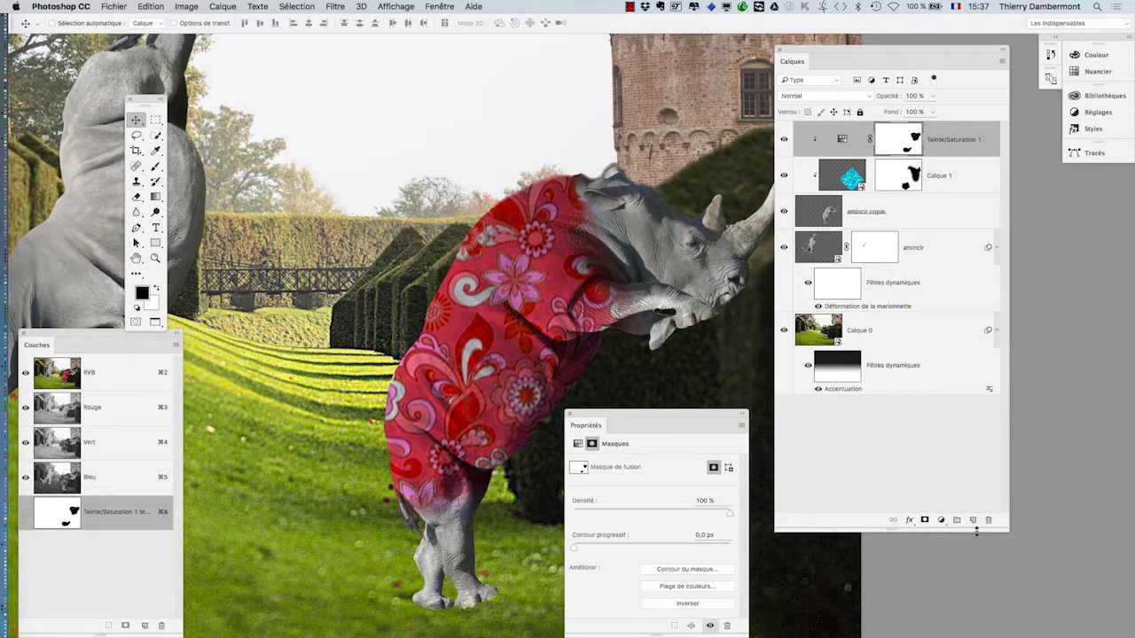
{"action": "left_click_drag", "start_coordinate": [1001, 525], "coordinate": [1108, 544]}
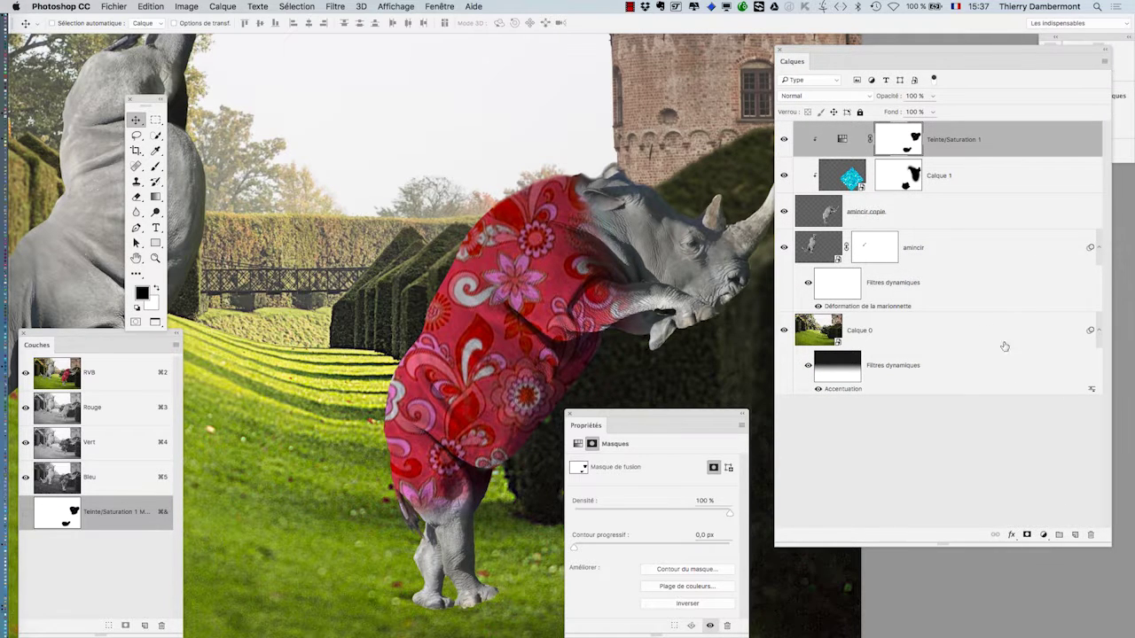
{"action": "left_click_drag", "start_coordinate": [933, 50], "coordinate": [934, 52]}
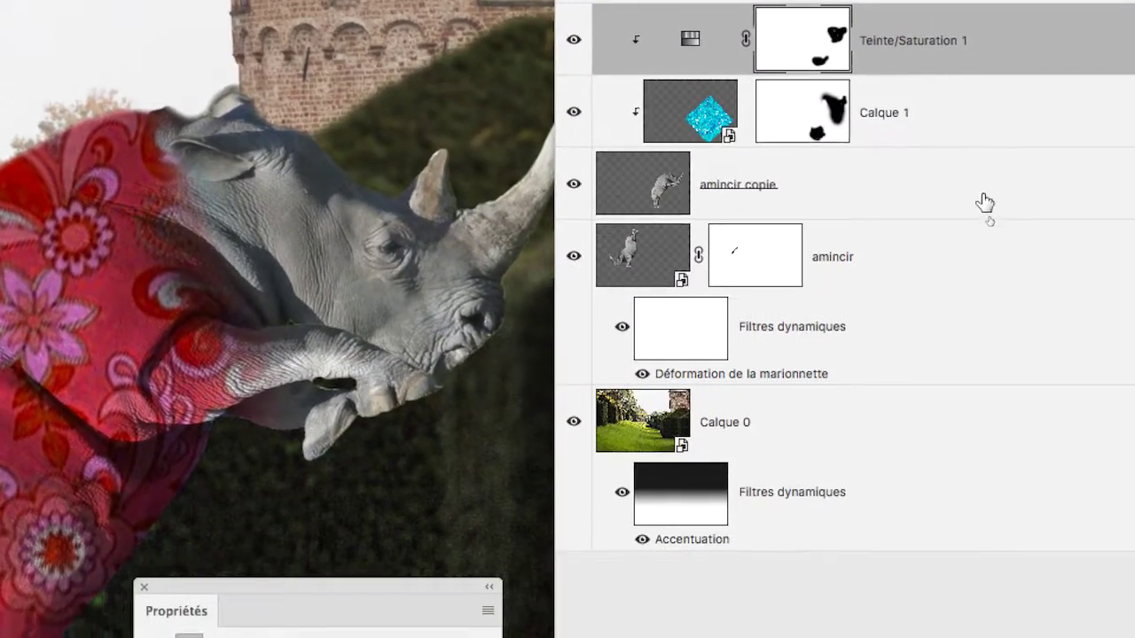
{"action": "left_click", "coordinate": [989, 221], "text": "shift"}
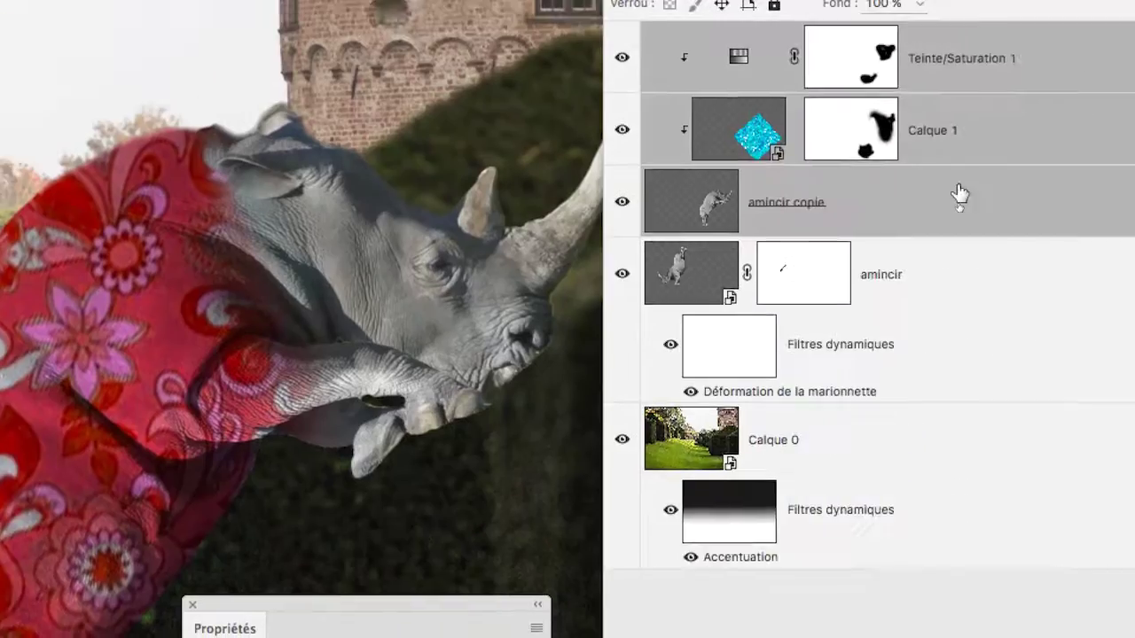
Colour-label Teinte/Saturation 1, Calque 1 and amincir copie orange
{"action": "right_click", "coordinate": [958, 190]}
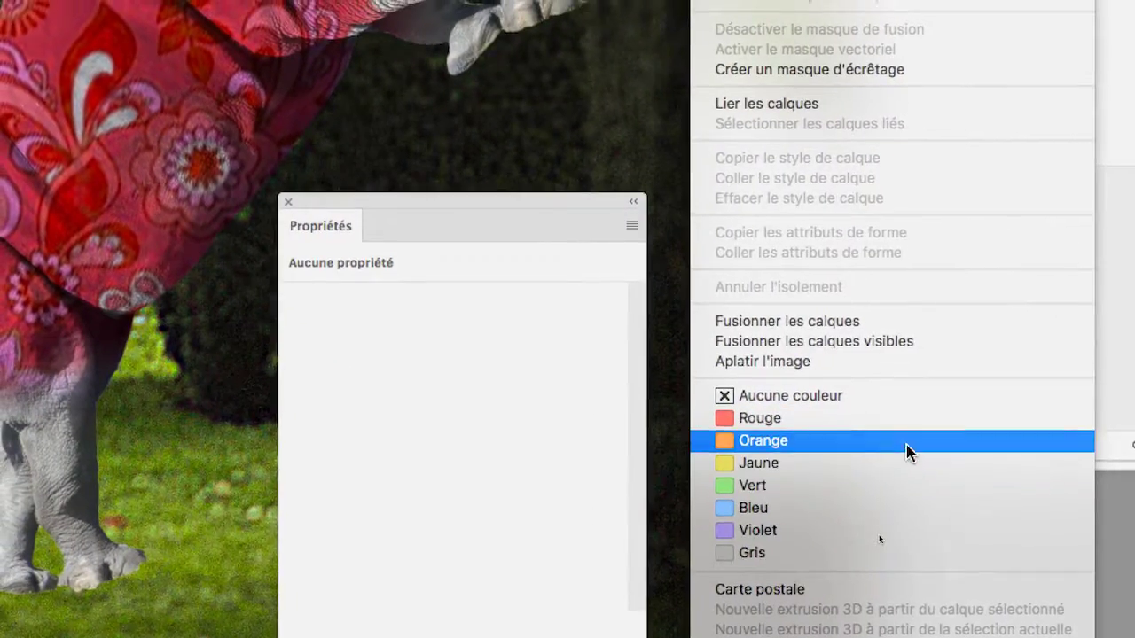
{"action": "left_click", "coordinate": [916, 444]}
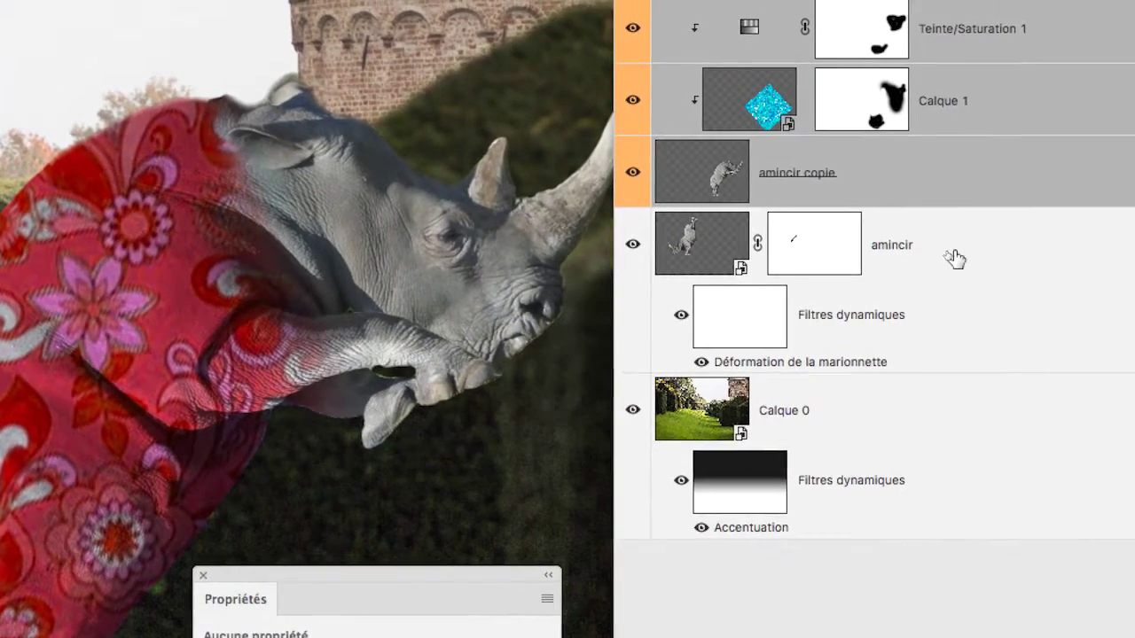
{"action": "left_click", "coordinate": [975, 315]}
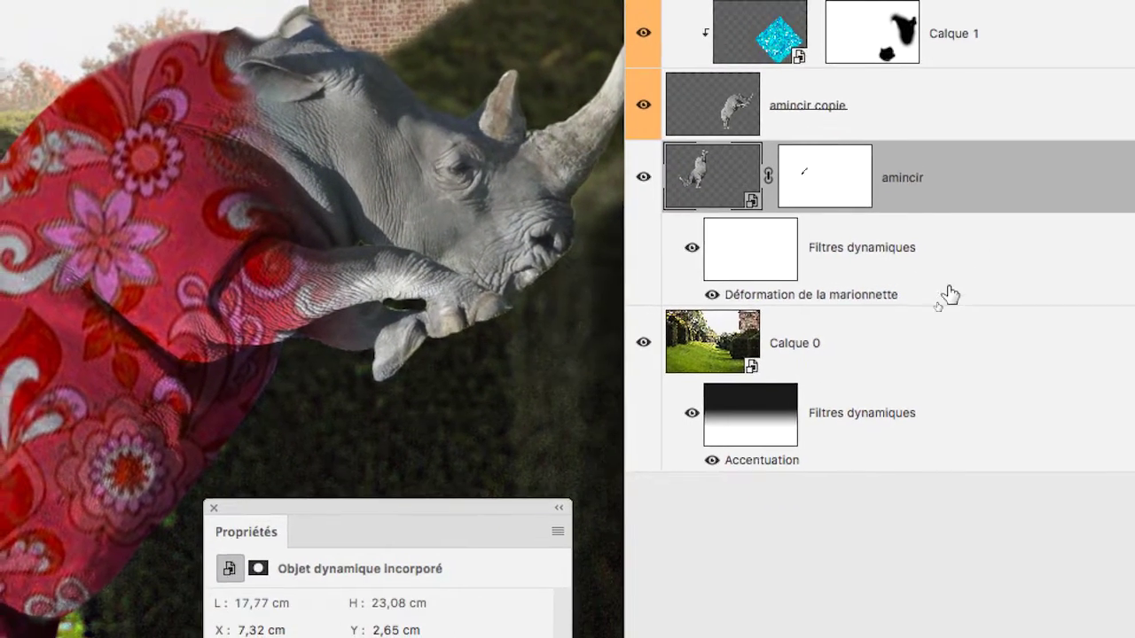
Label amincir green and Calque 0 blue, then reselect the three orange layers
{"action": "right_click", "coordinate": [949, 295]}
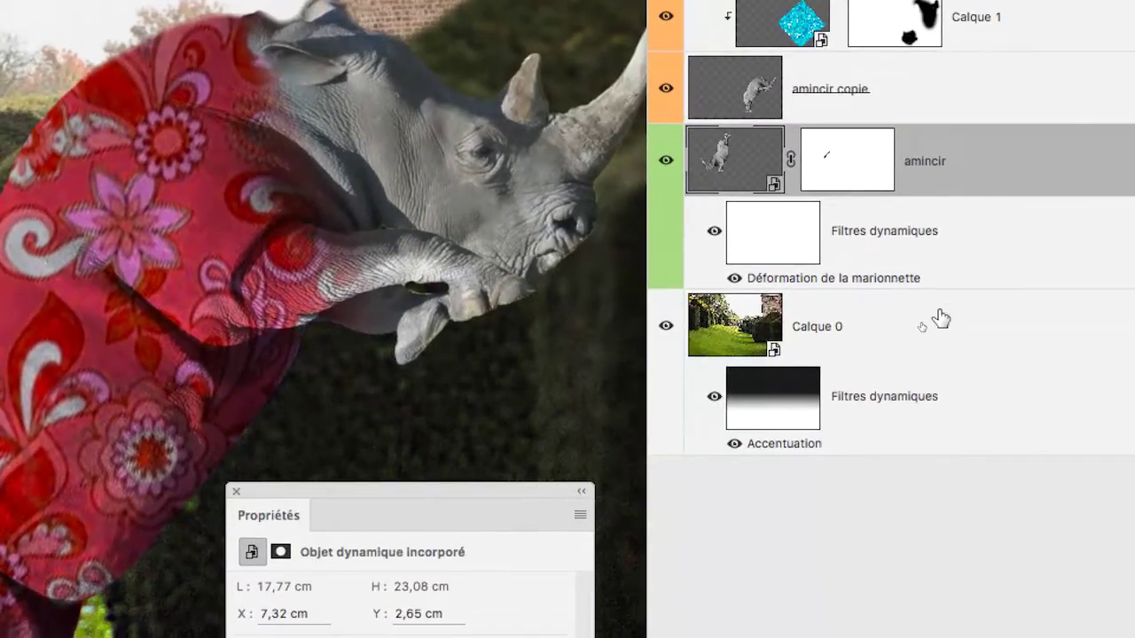
{"action": "right_click", "coordinate": [938, 312]}
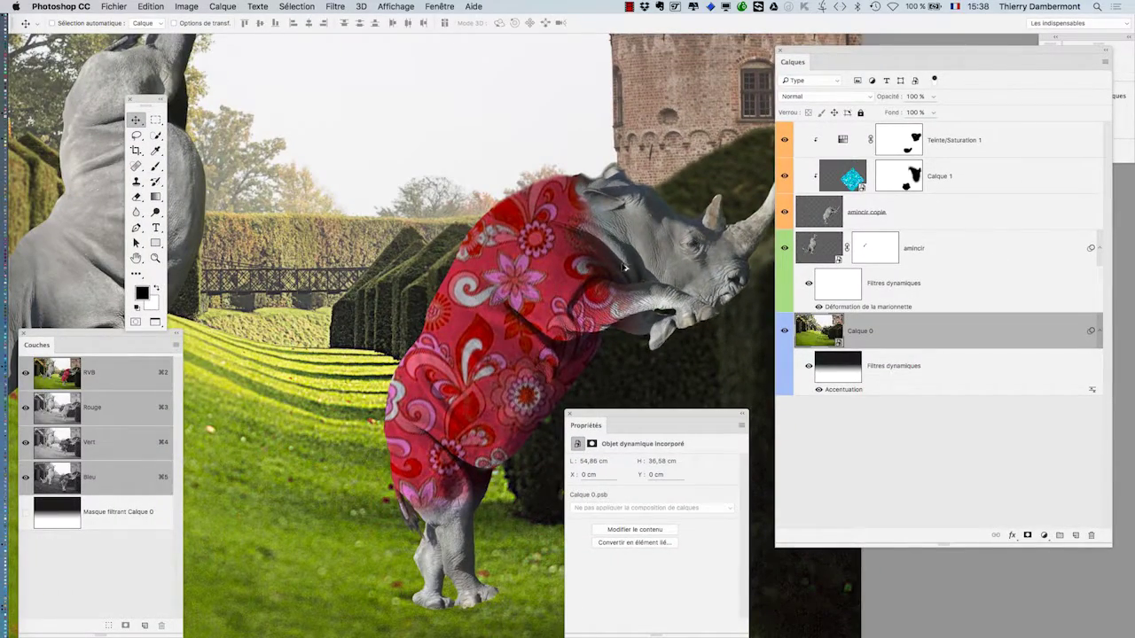
{"action": "scroll", "coordinate": [623, 267], "scroll_direction": "down", "scroll_amount": 2}
{"action": "scroll", "coordinate": [466, 237], "scroll_direction": "right", "scroll_amount": 5}
{"action": "scroll", "coordinate": [466, 238], "scroll_direction": "down", "scroll_amount": 2}
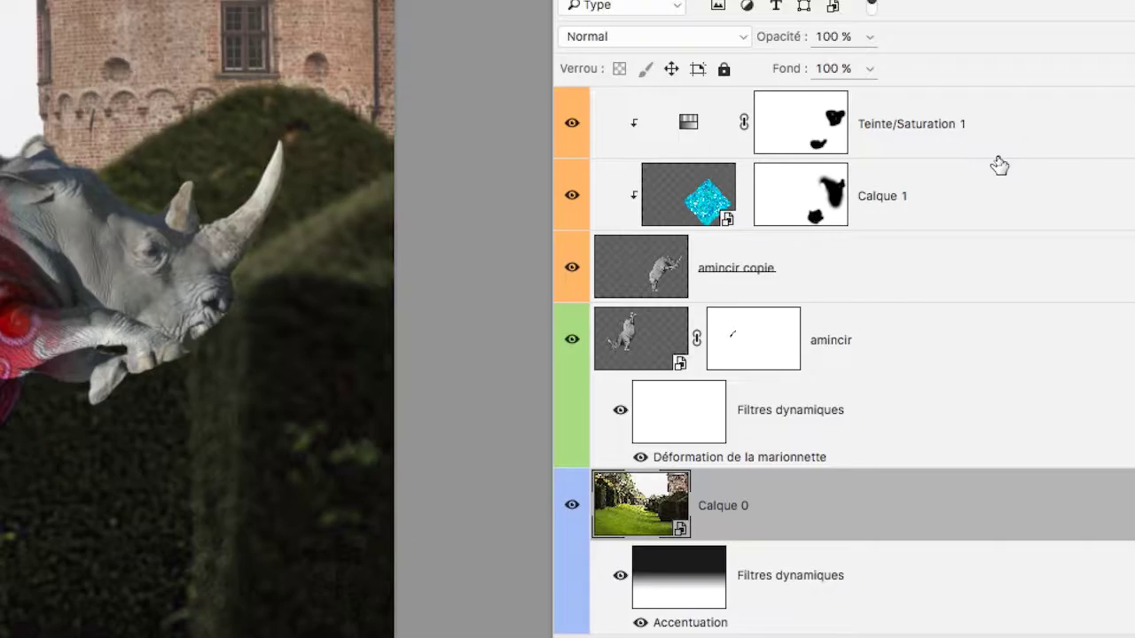
{"action": "left_click", "coordinate": [998, 160]}
Group the three orange-labelled layers into Groupe 1 using New Group from Layers
{"action": "left_click", "coordinate": [998, 271], "text": "shift"}
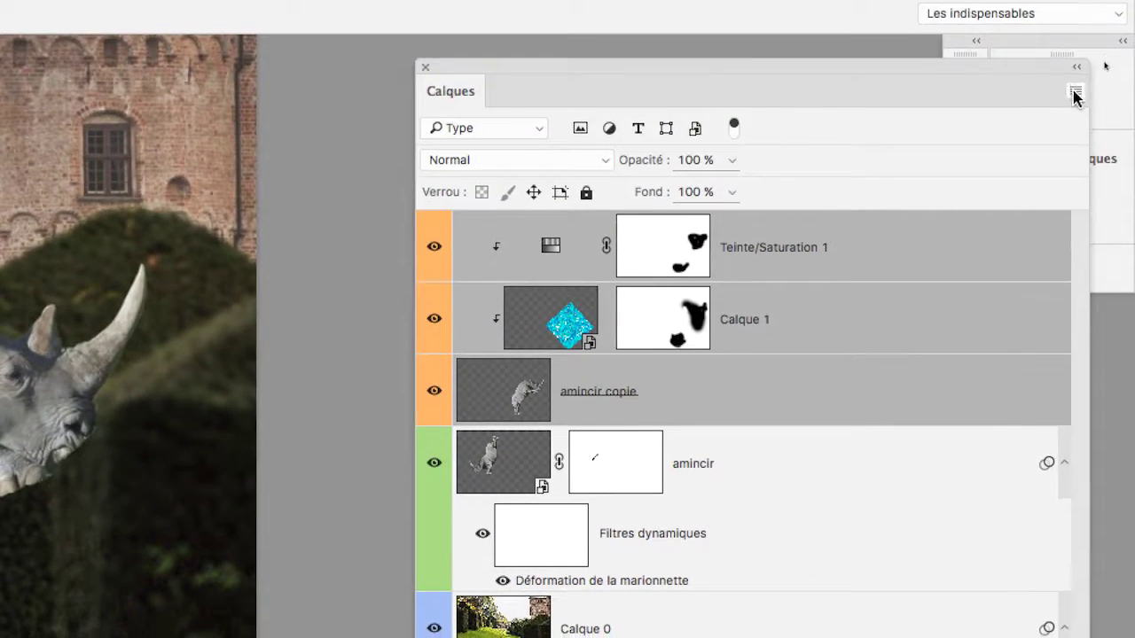
{"action": "left_click", "coordinate": [1099, 5]}
{"action": "left_click", "coordinate": [1044, 166]}
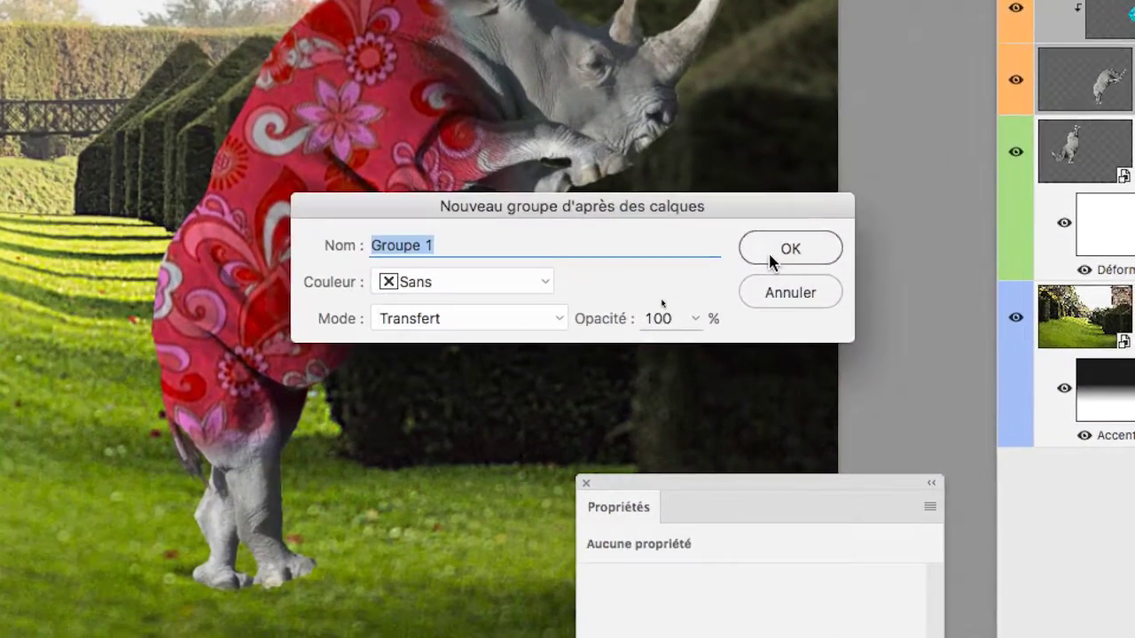
{"action": "left_click", "coordinate": [767, 251]}
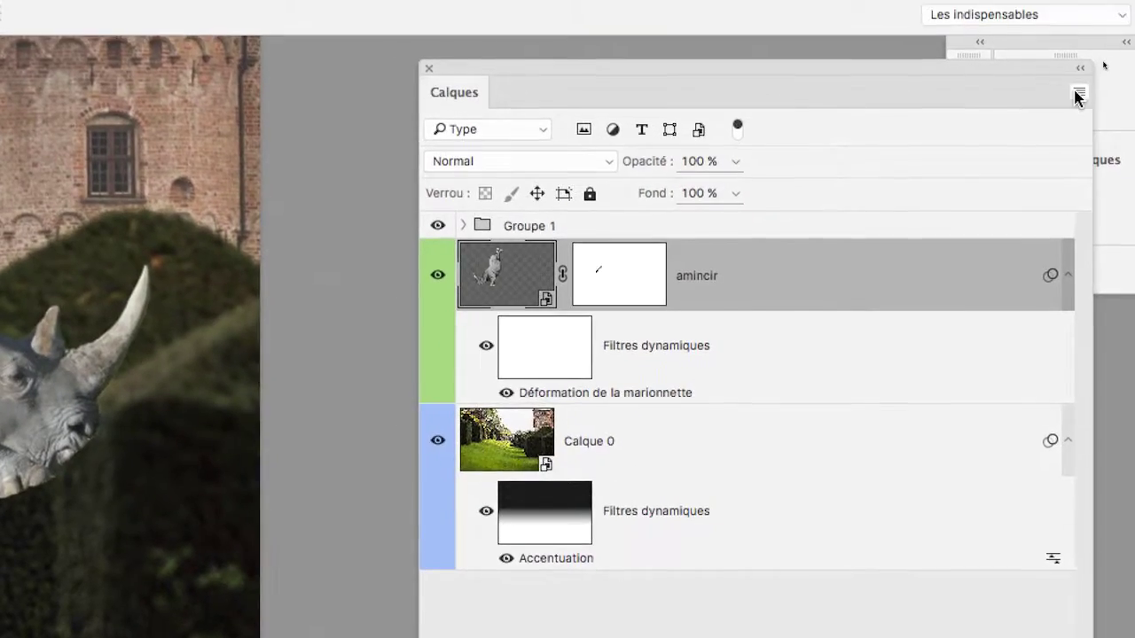
Put amincir into a new Groupe 2 and collapse it
{"action": "left_click", "coordinate": [1078, 96]}
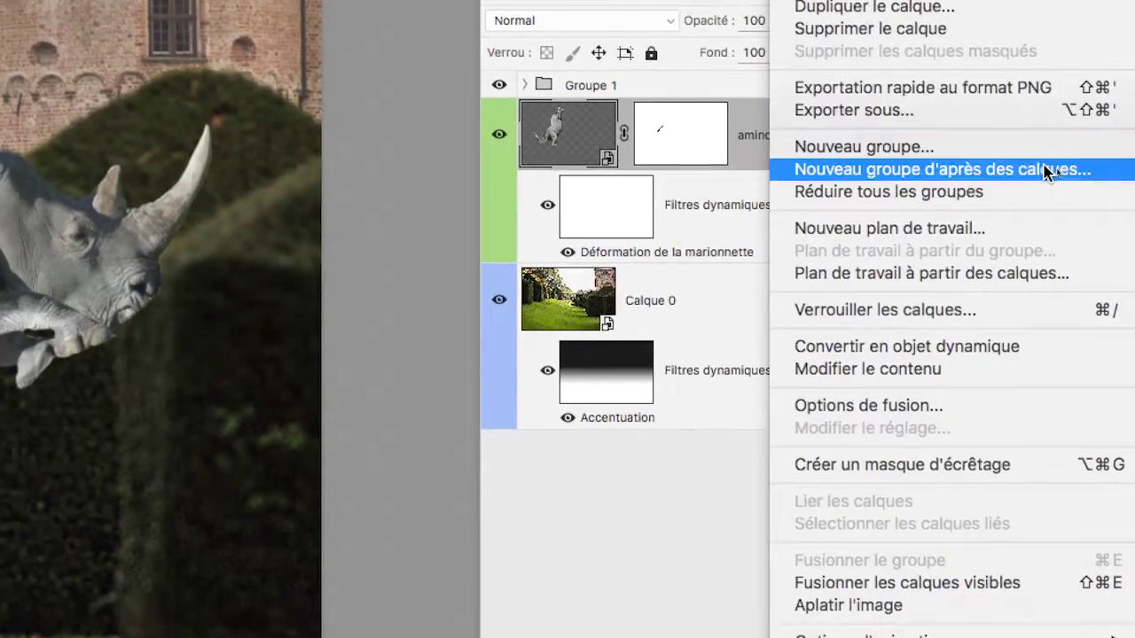
{"action": "left_click", "coordinate": [1011, 315]}
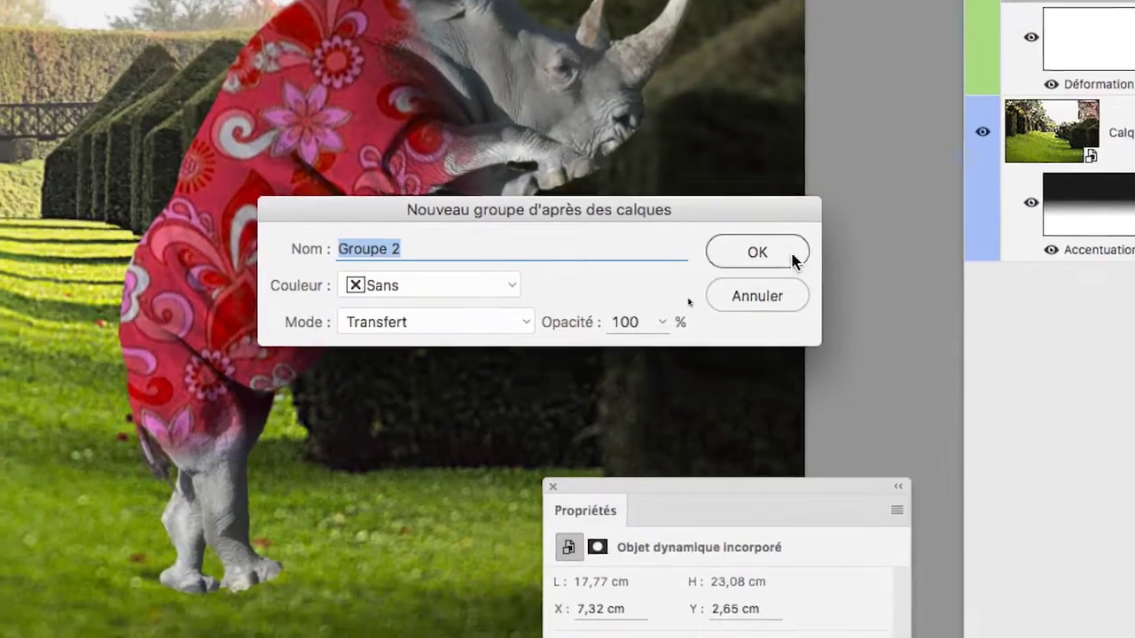
{"action": "left_click", "coordinate": [758, 311]}
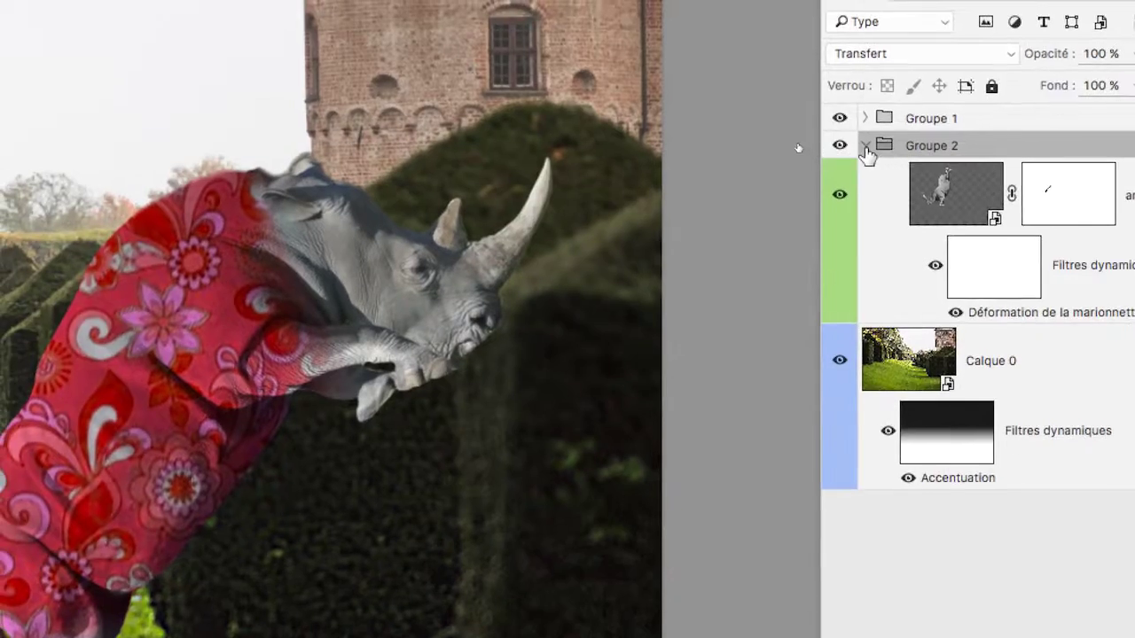
{"action": "left_click", "coordinate": [720, 126]}
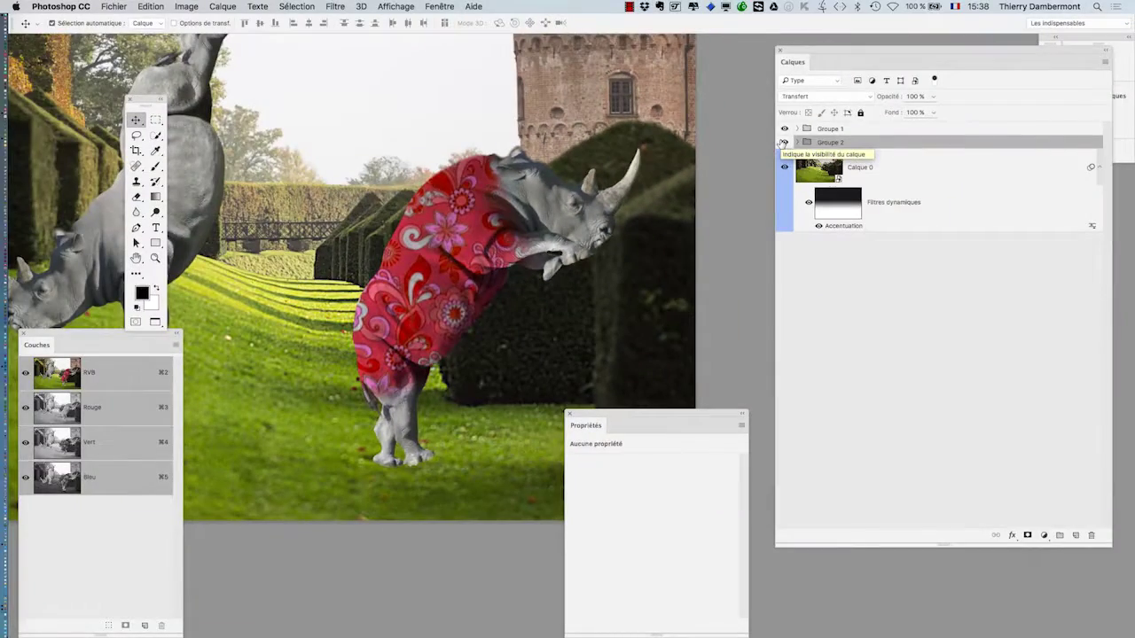
Briefly hide and reshow a rhino group, then start Save As to save the file as PSD
{"action": "left_click_drag", "start_coordinate": [487, 223], "coordinate": [616, 231]}
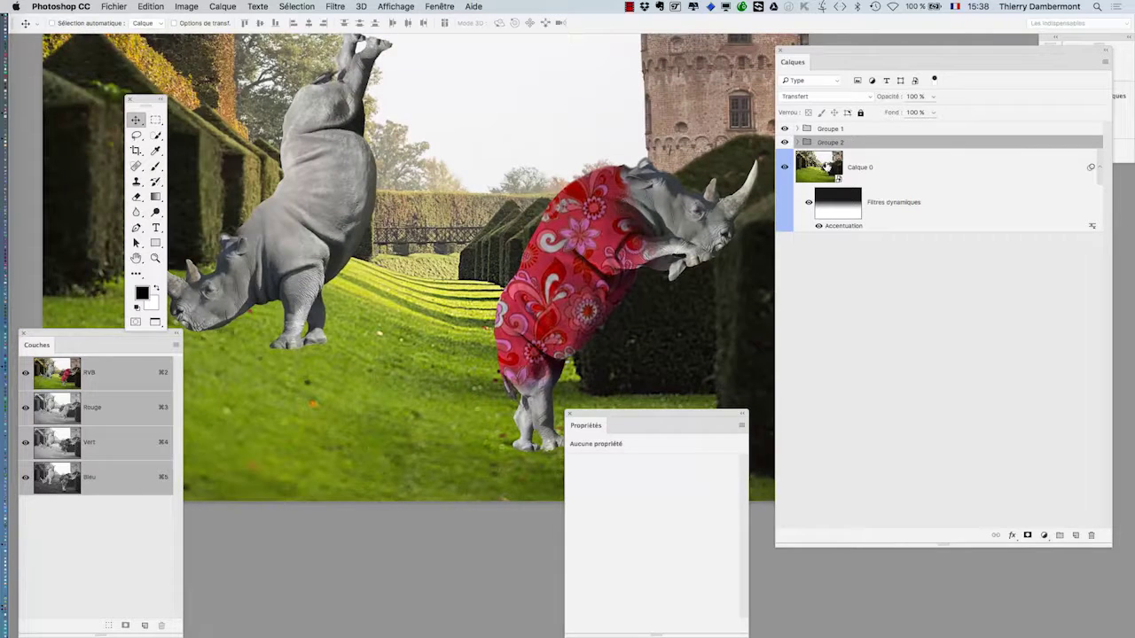
{"action": "left_click", "coordinate": [784, 143]}
{"action": "left_click", "coordinate": [784, 128]}
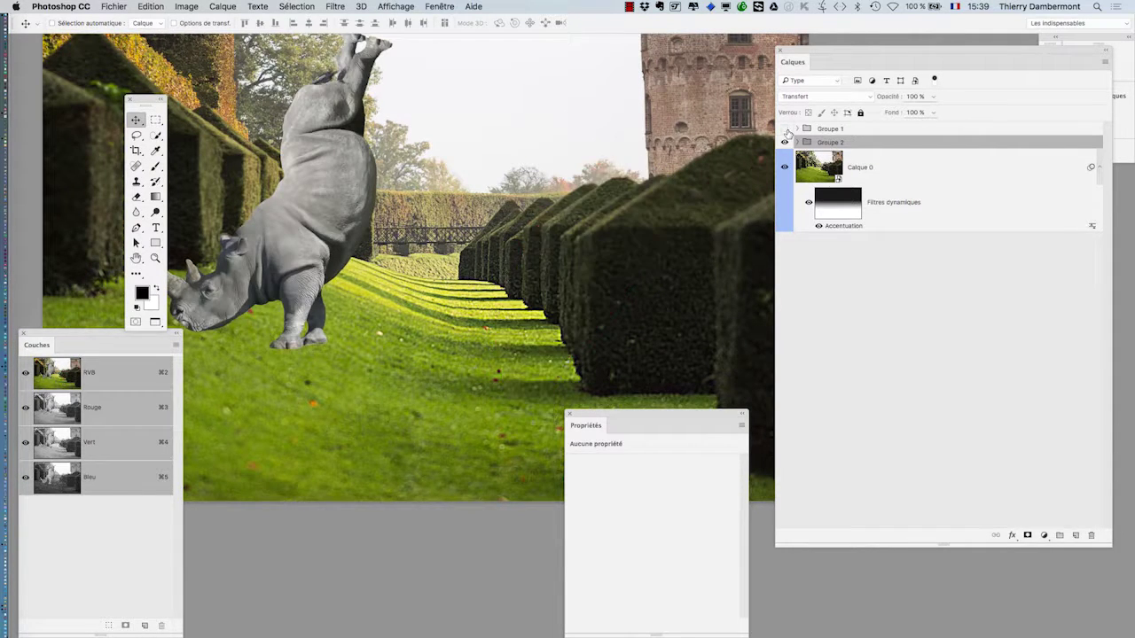
{"action": "left_click", "coordinate": [110, 6]}
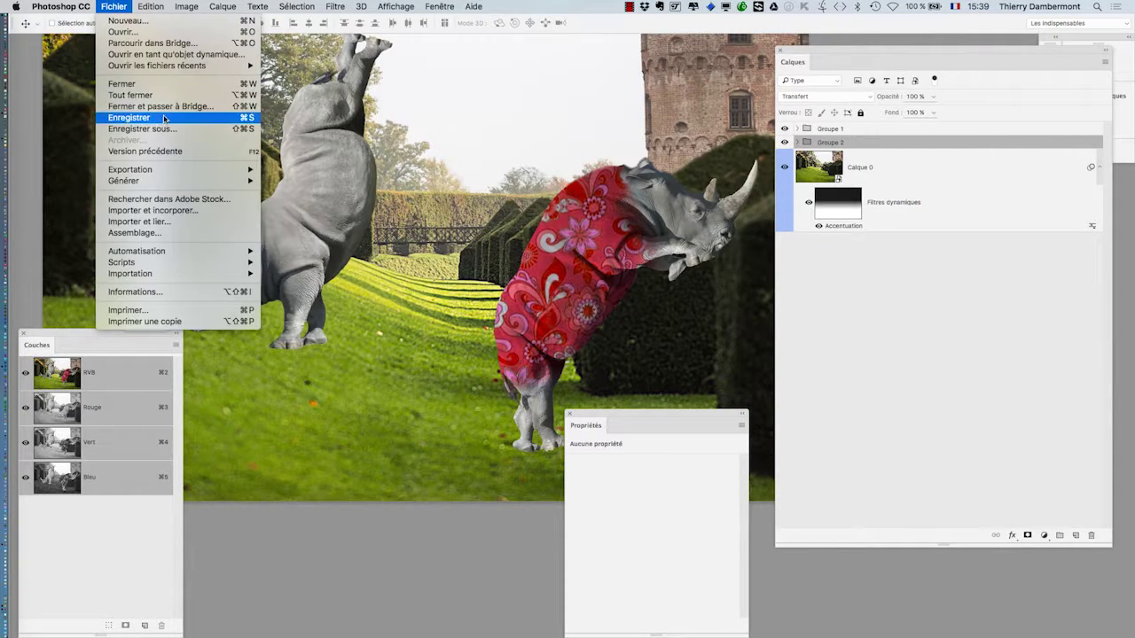
{"action": "left_click", "coordinate": [680, 122]}
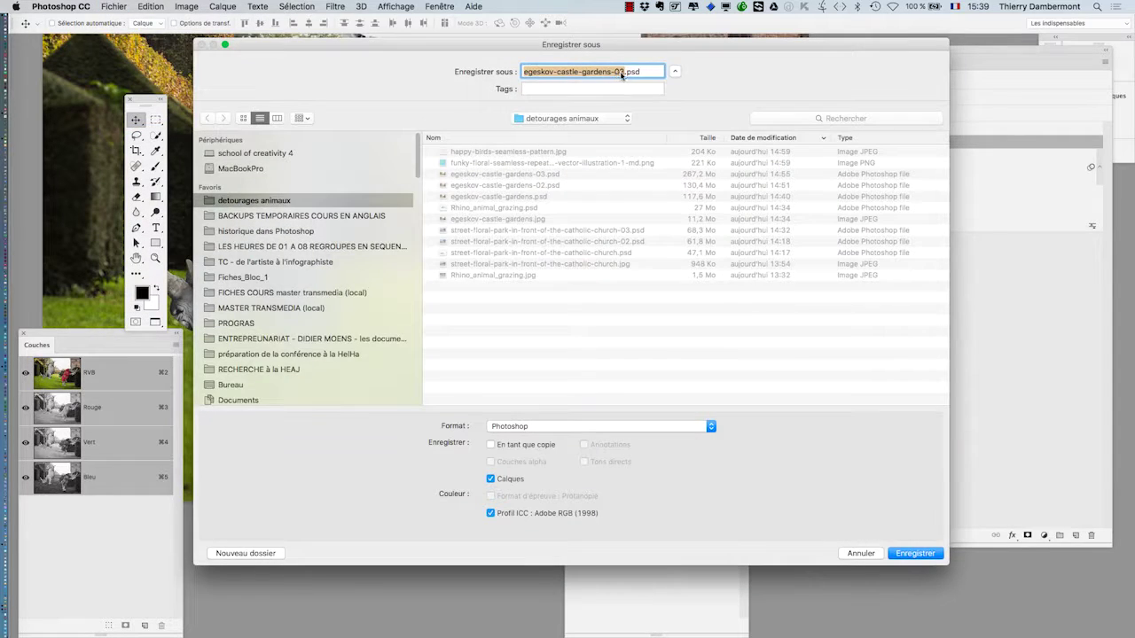